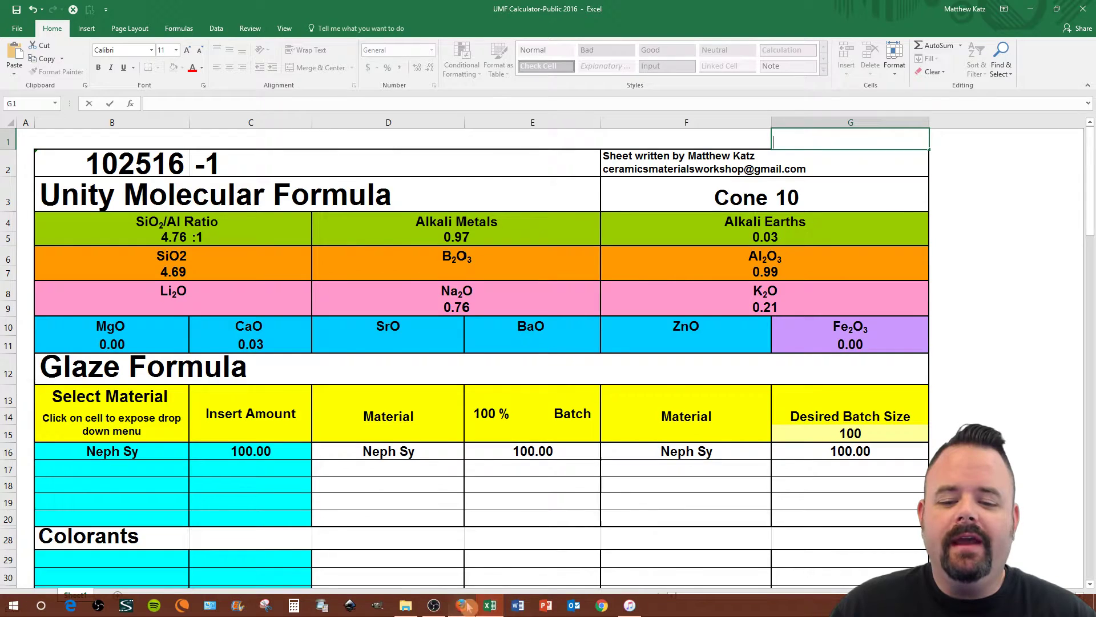
Switch from Excel to the Firefox window showing the UMF calculator download page.
left_click(471, 606)
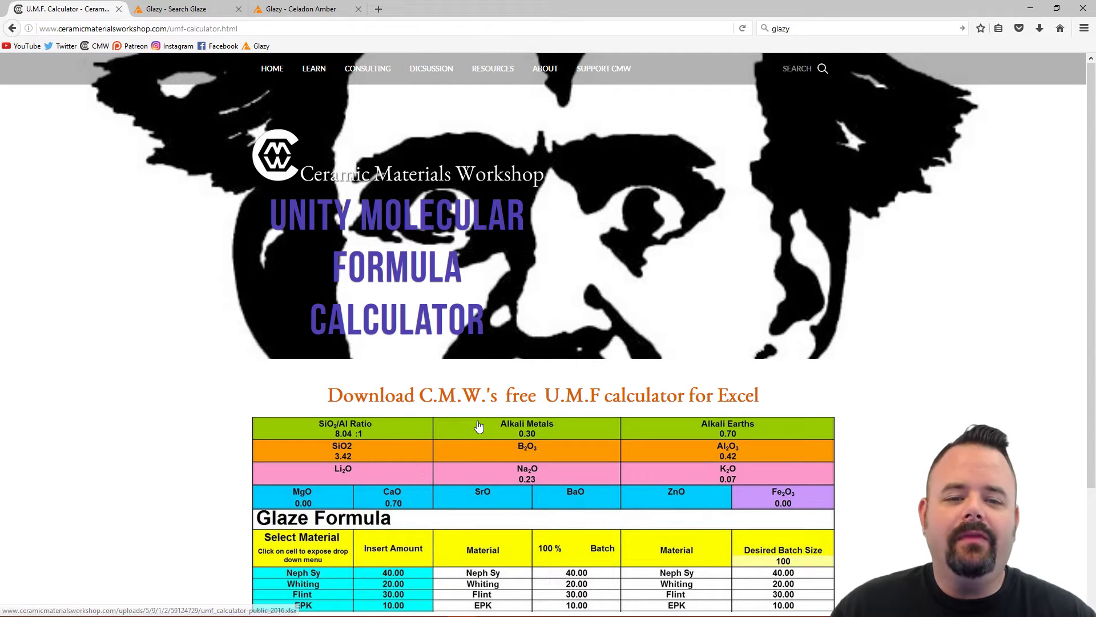
Open the Currie 10 Tea Dust recipe from Glazy's Celadon Amber collection.
left_click(181, 7)
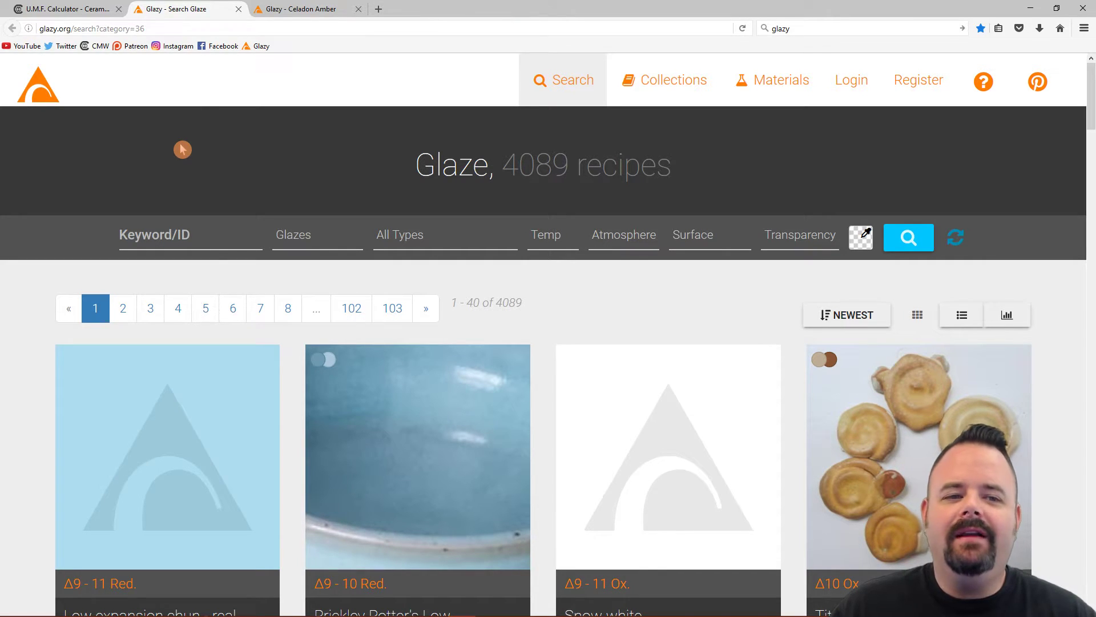
left_click(290, 8)
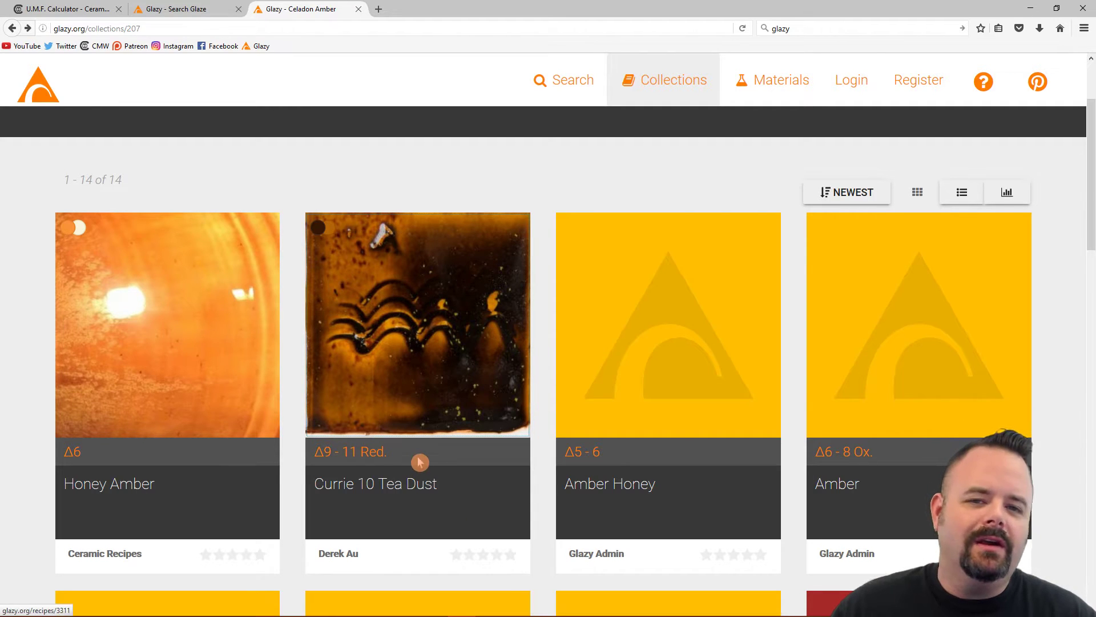
left_click(409, 286)
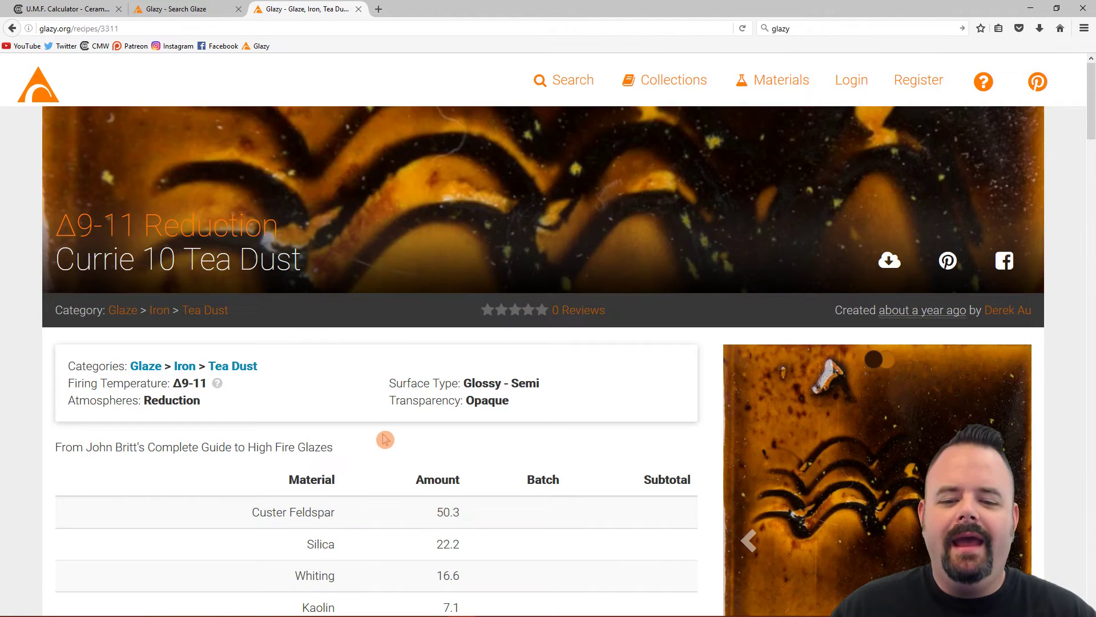
Review the recipe's UMF (3.43 SiO2, 0.38 Al2O3, ratio 8.92) and hazards, then return to the calculator page.
scroll(382, 443, "down", 3)
scroll(382, 443, "down", 1)
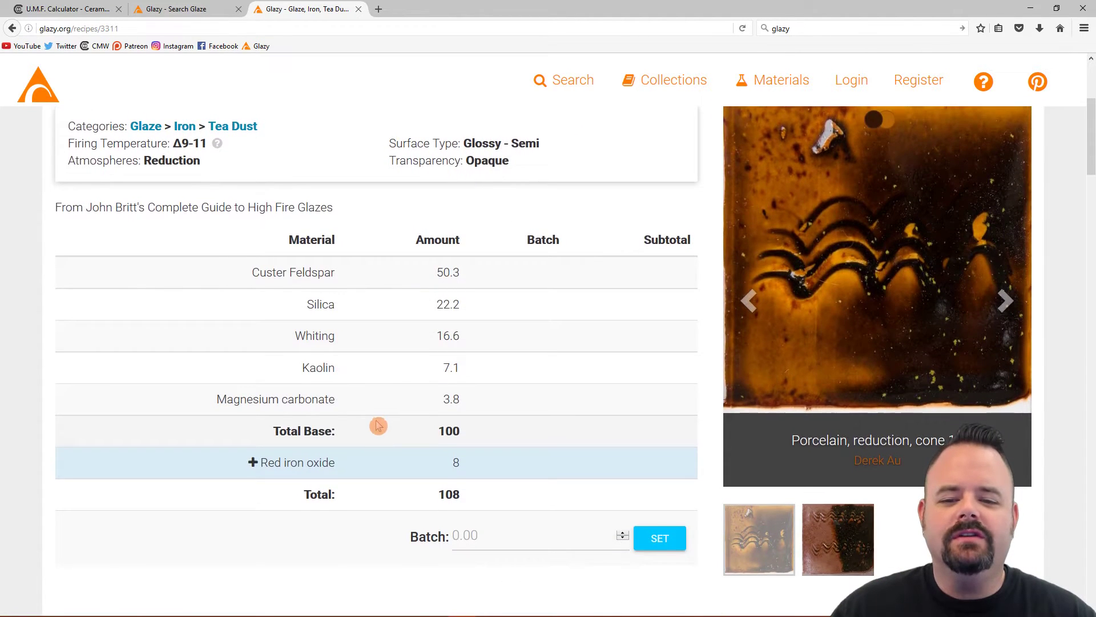
scroll(378, 427, "down", 3)
scroll(376, 428, "down", 3)
scroll(374, 425, "down", 1)
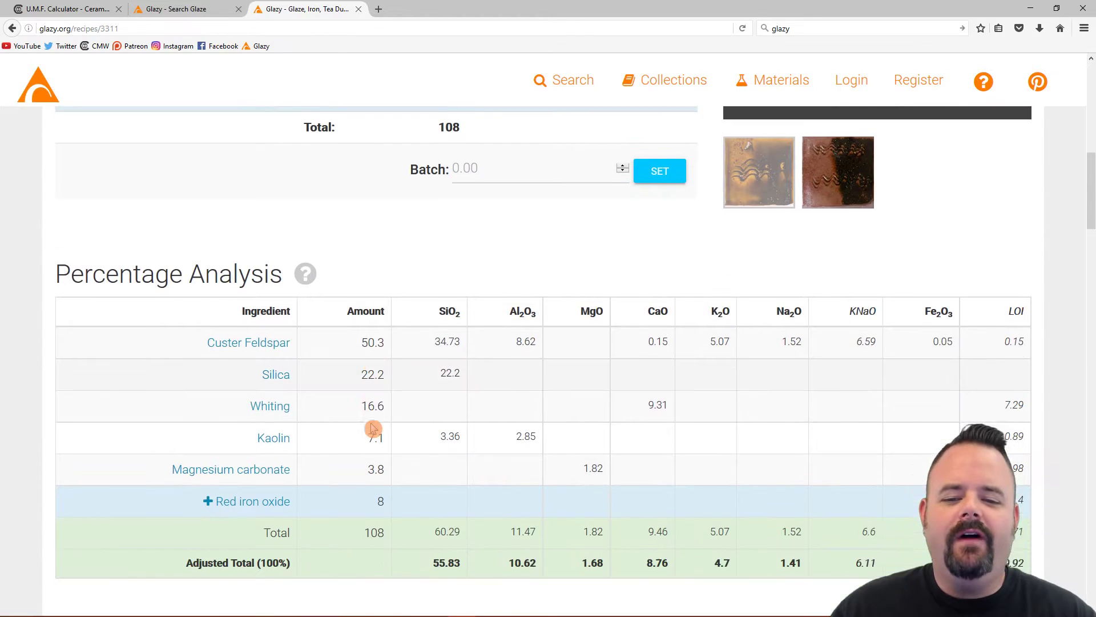
scroll(366, 421, "down", 4)
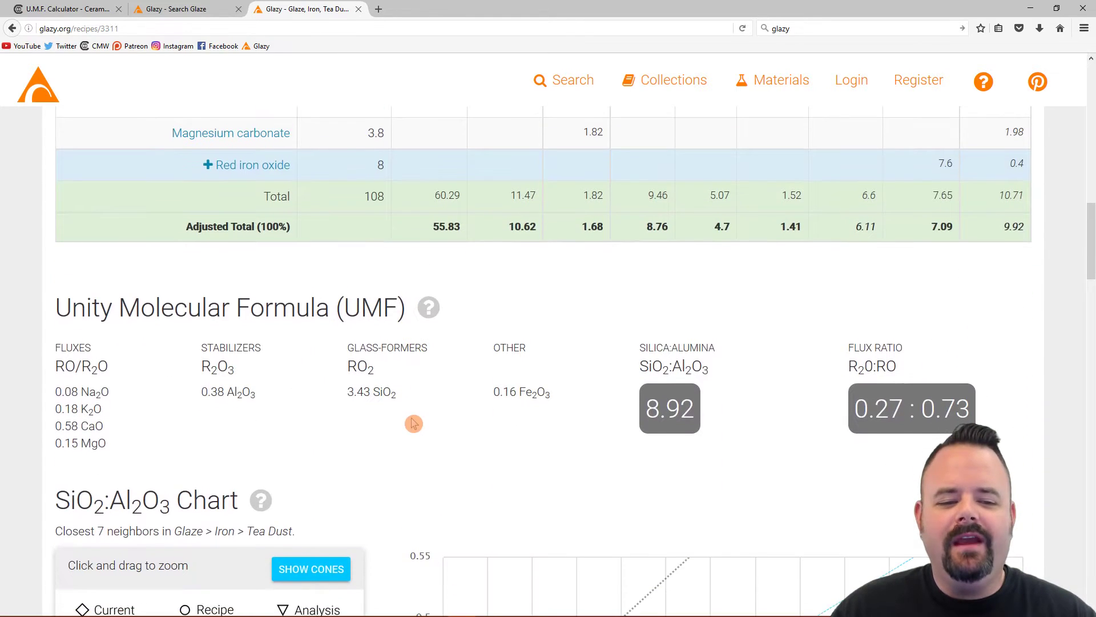
scroll(412, 422, "down", 1)
scroll(411, 423, "down", 4)
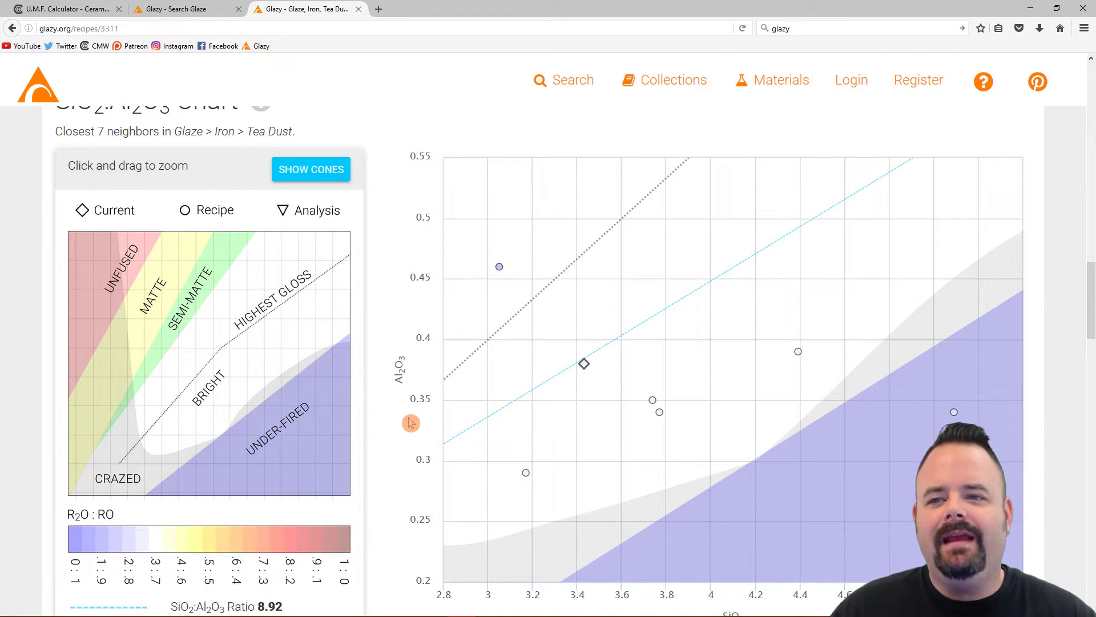
scroll(410, 422, "down", 10)
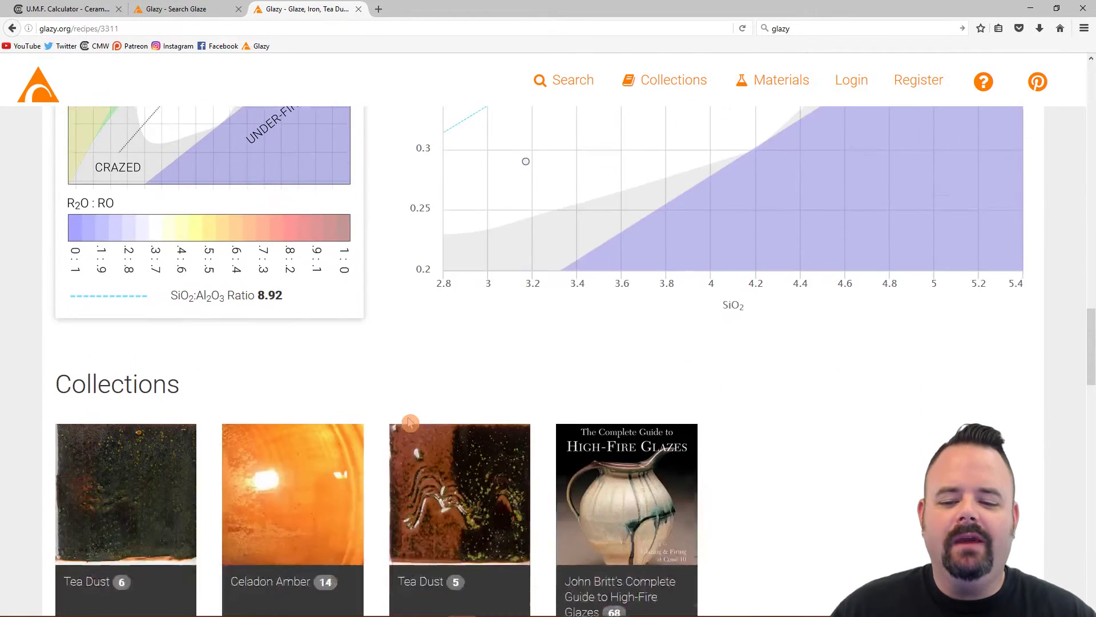
scroll(409, 424, "down", 5)
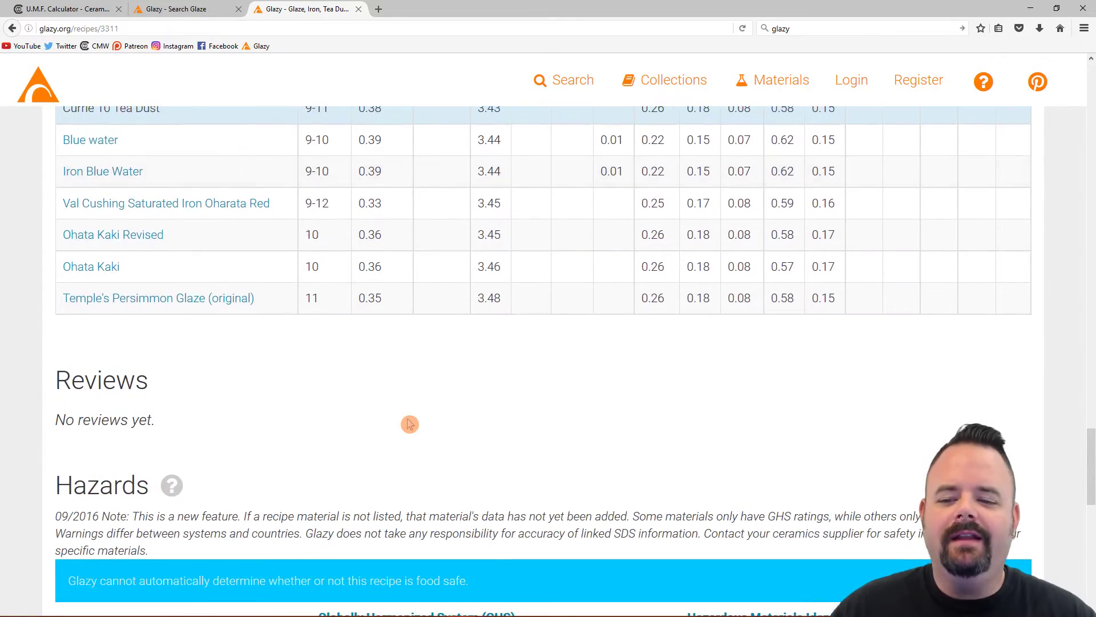
scroll(409, 424, "down", 7)
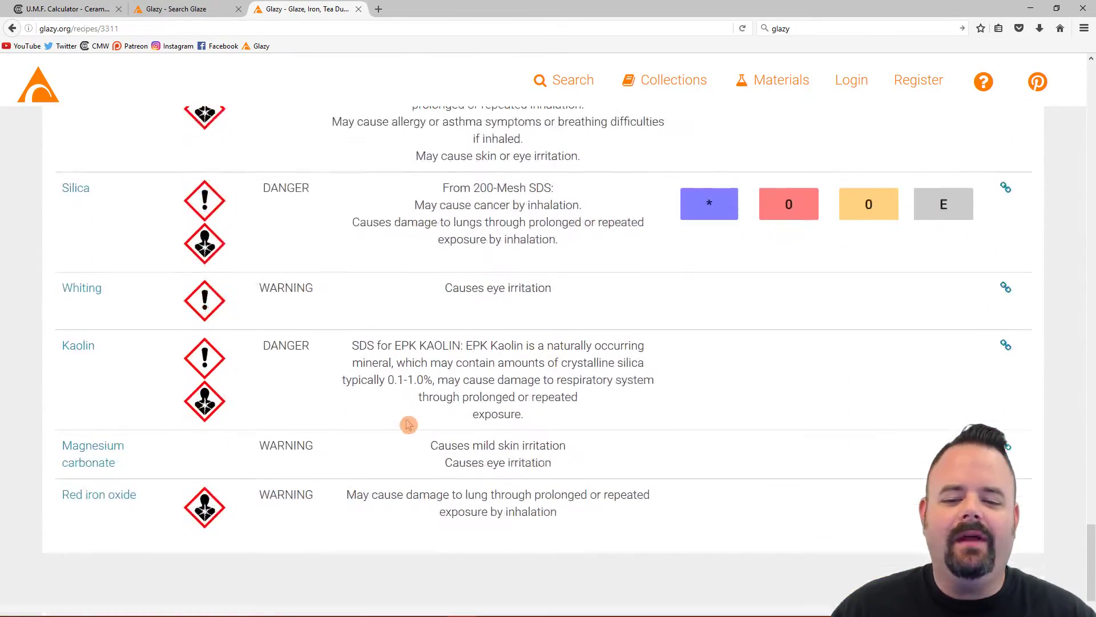
left_click(86, 9)
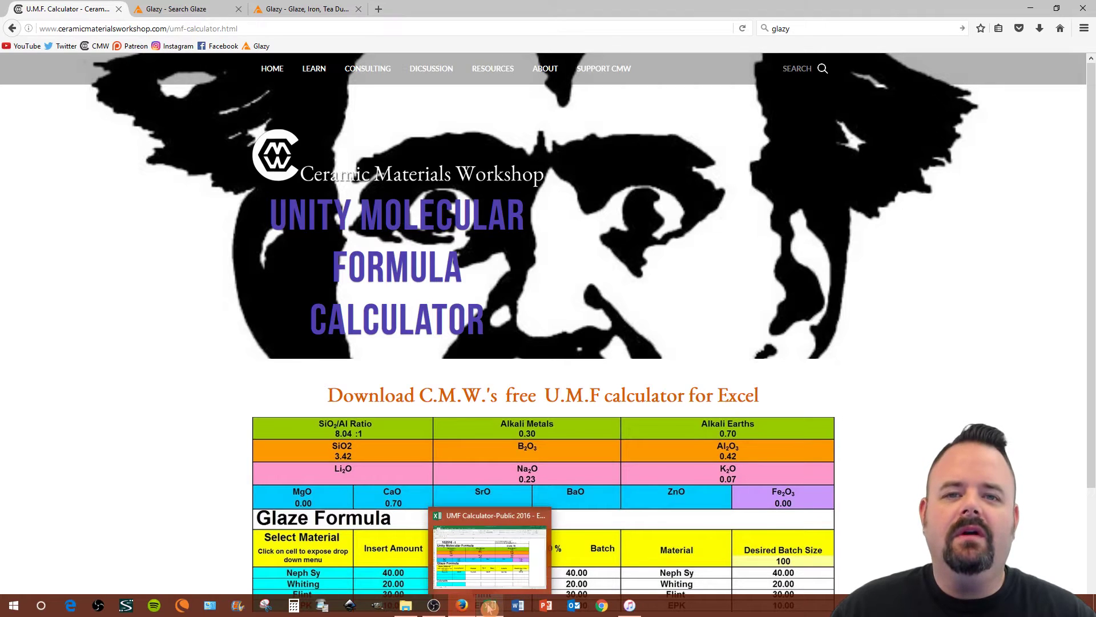
Bring the UMF Calculator-Public 2016 workbook forward and select the sheet title across B2:E2.
left_click(489, 607)
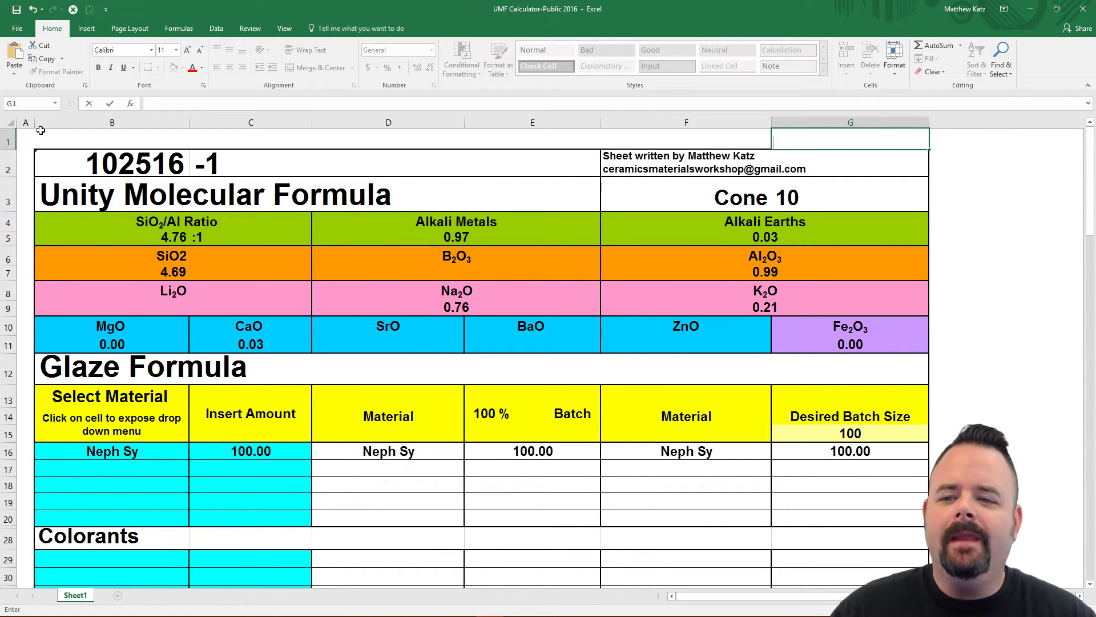
left_click_drag(56, 169, 347, 159)
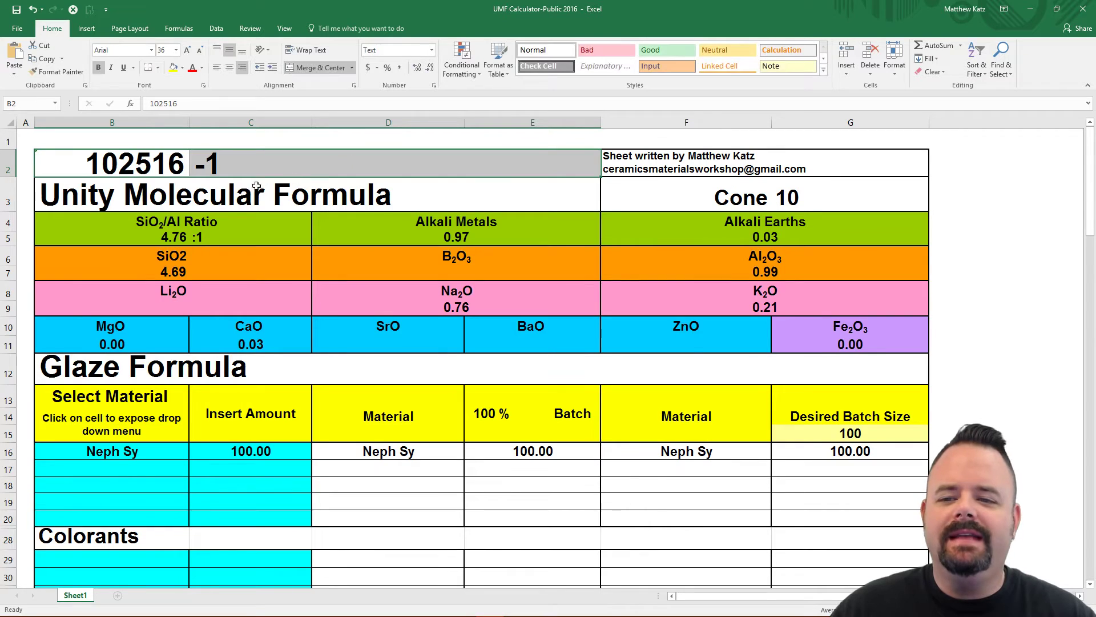
left_click(309, 187)
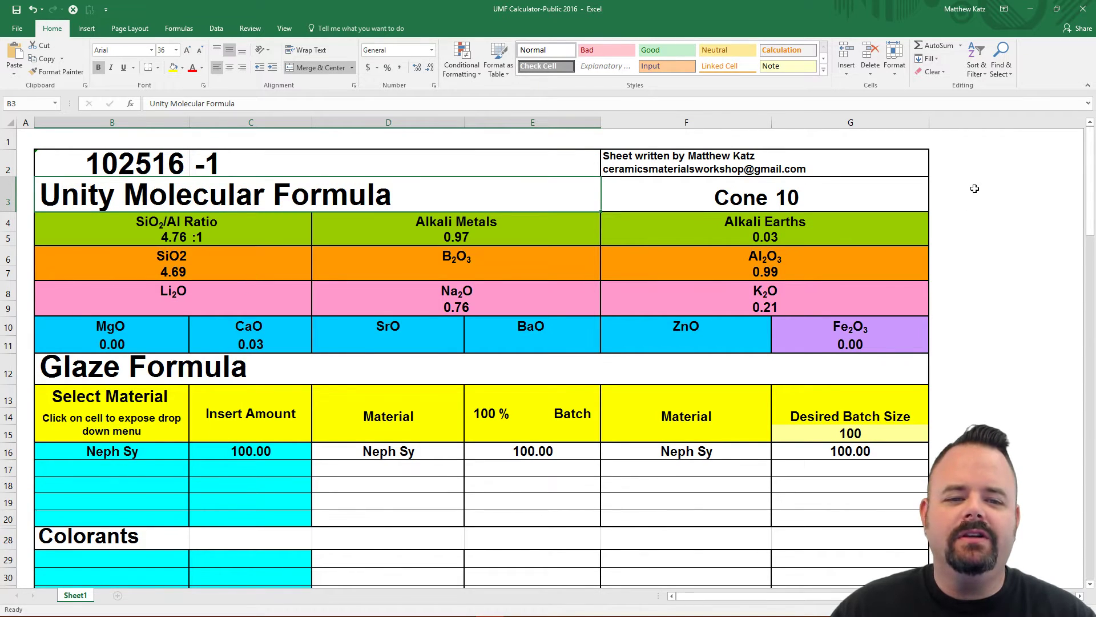
left_click(851, 207)
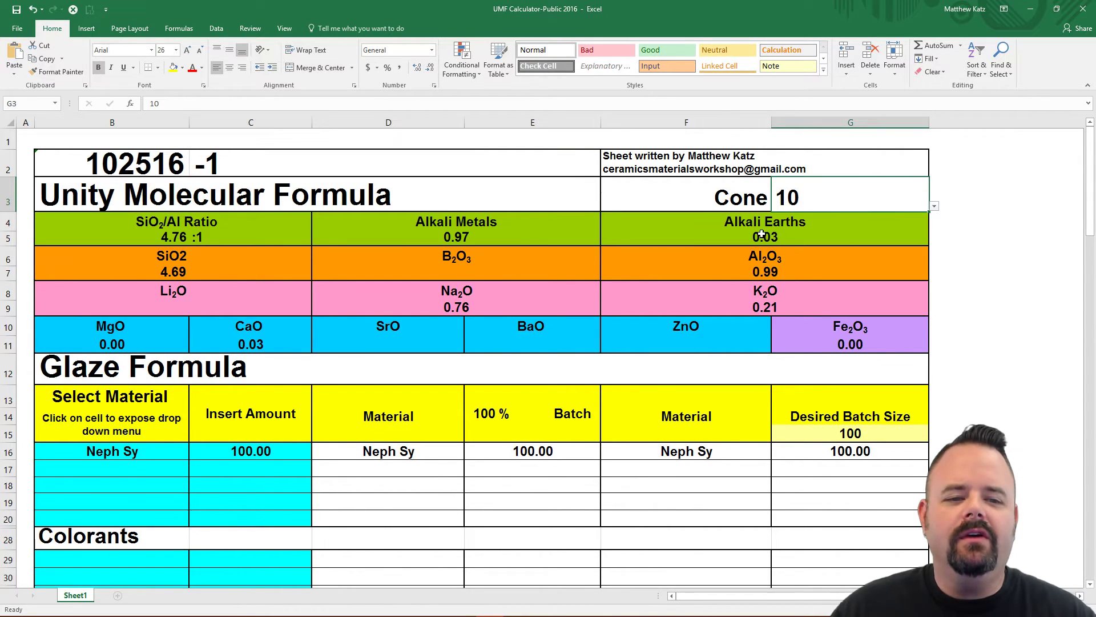
left_click(935, 208)
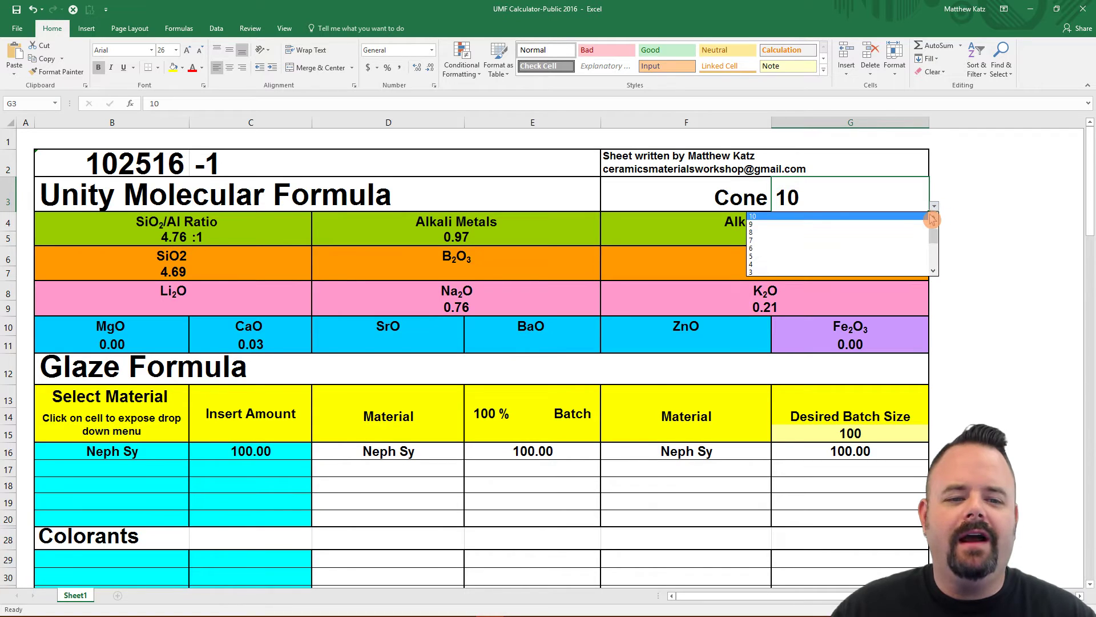
left_click(917, 217)
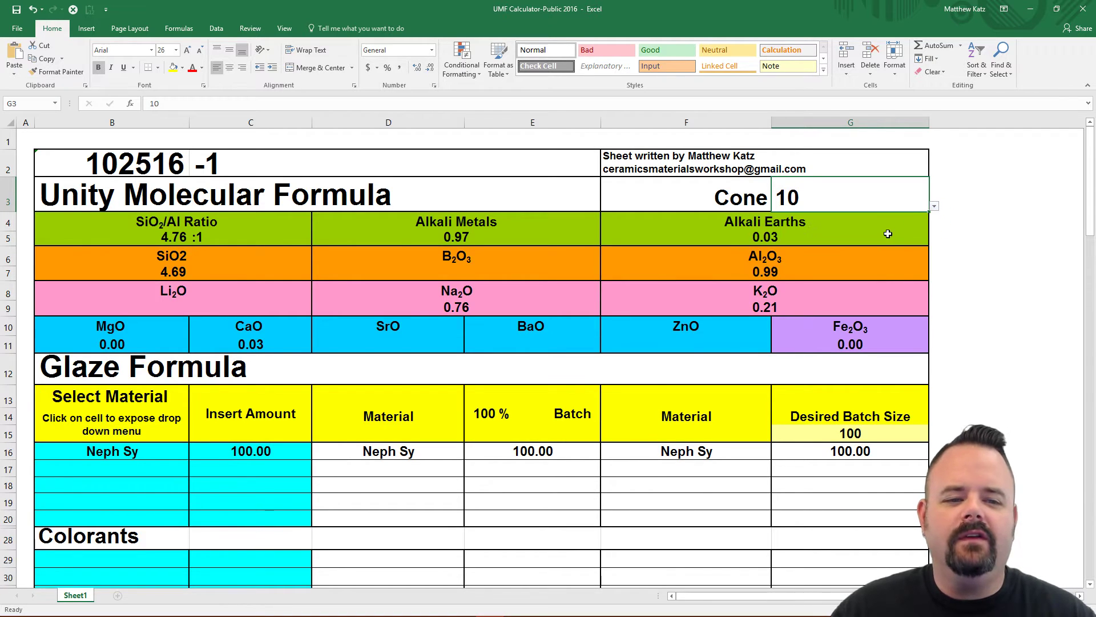
left_click(935, 208)
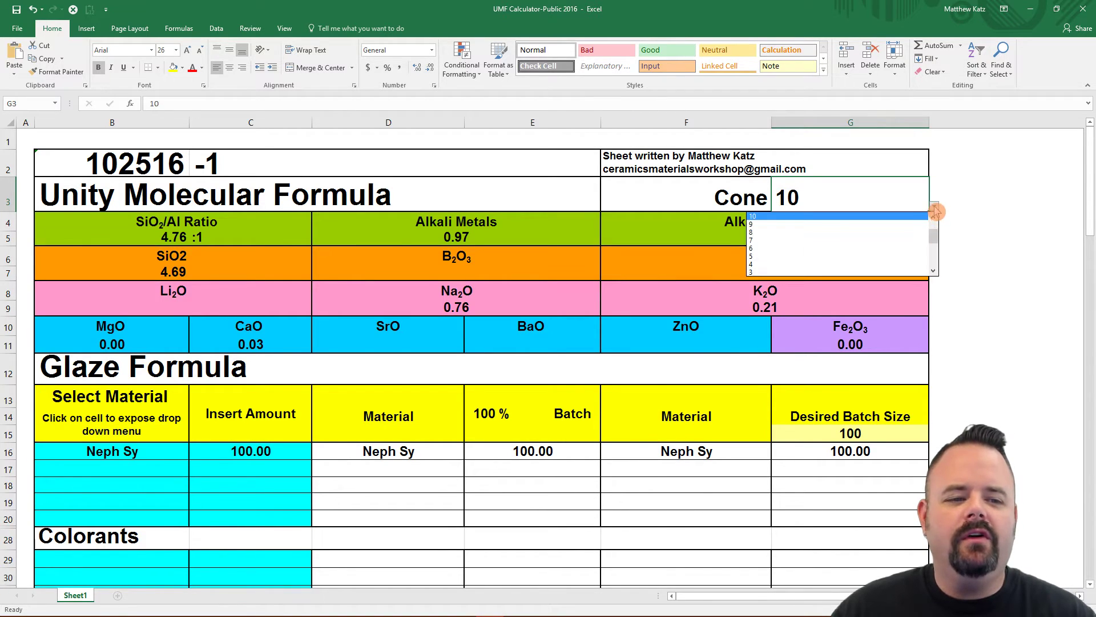
scroll(936, 272, "down", 3)
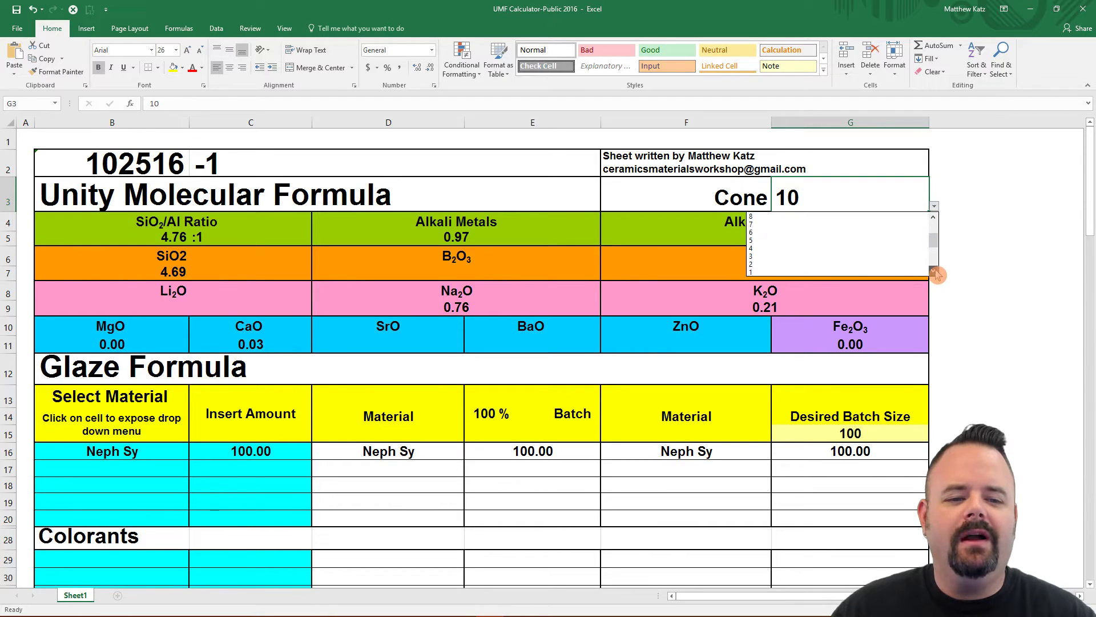
left_click(811, 257)
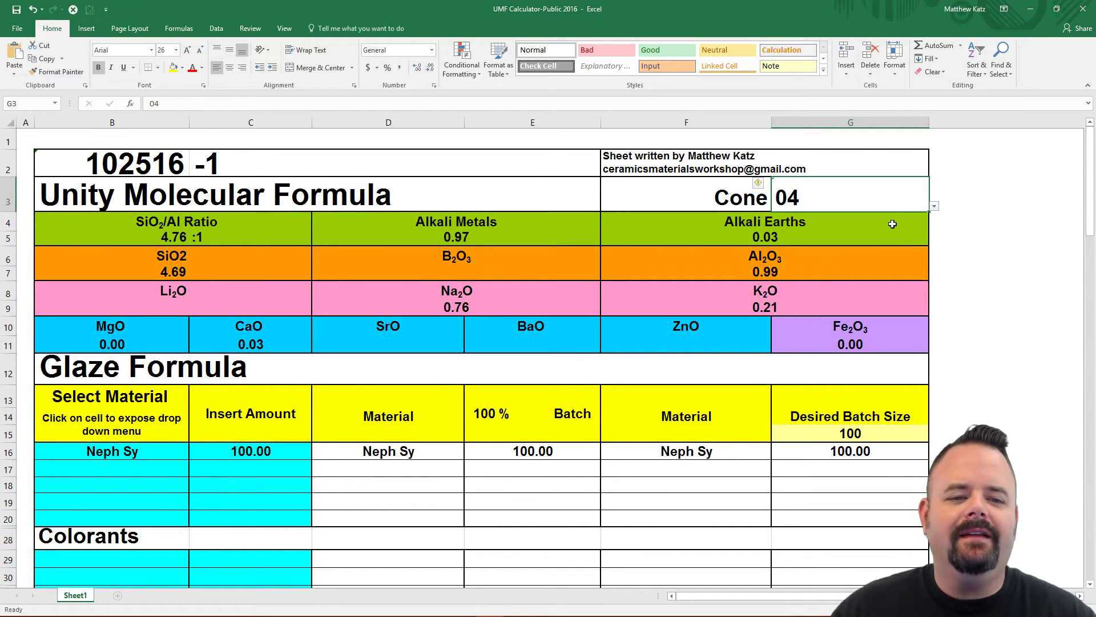
left_click(935, 206)
scroll(937, 221, "up", 6)
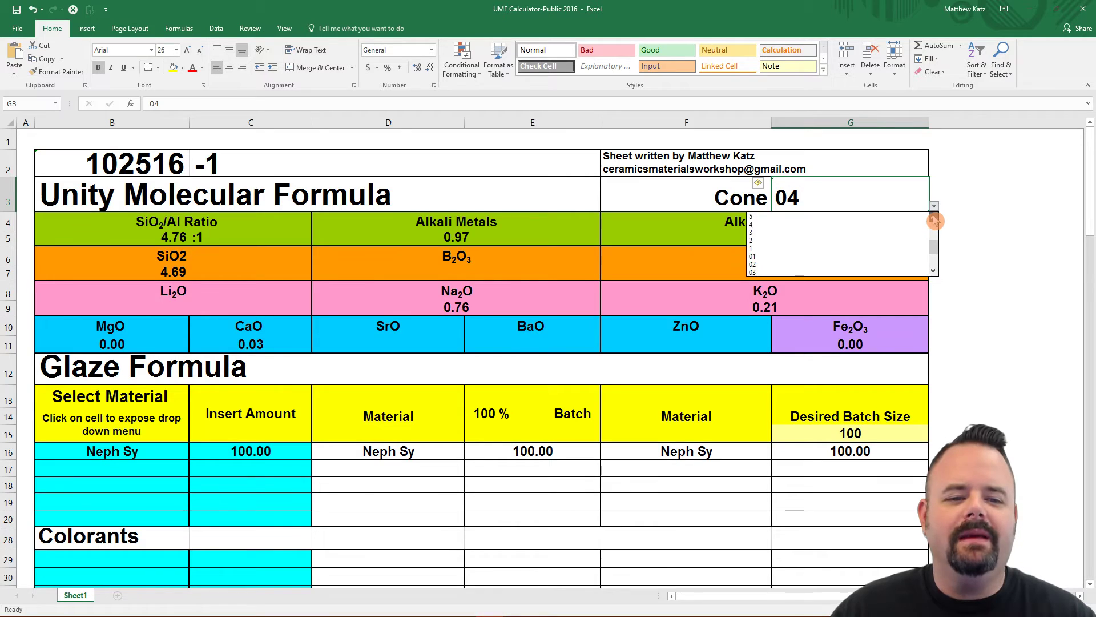
left_click(816, 249)
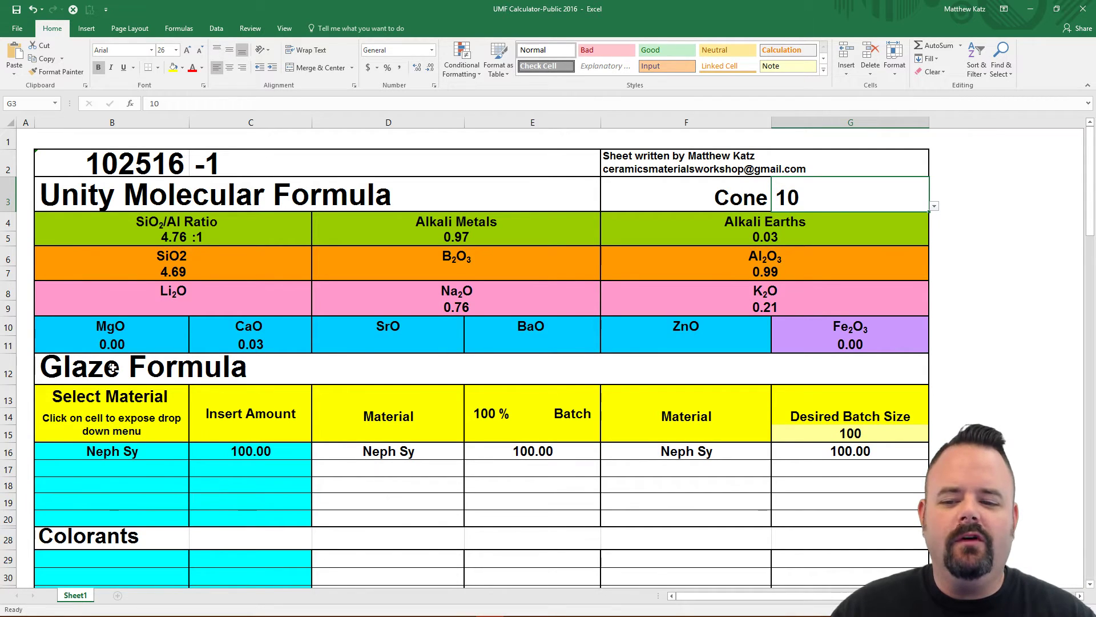
Choose Whiting as the second glaze material in row 17.
left_click(154, 451)
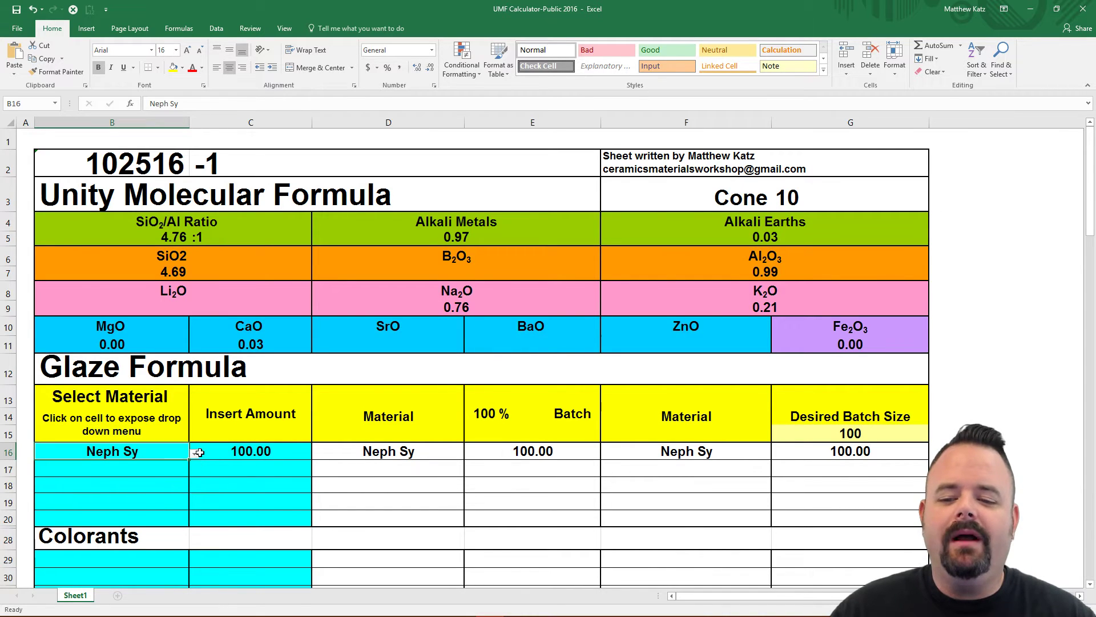
left_click(194, 456)
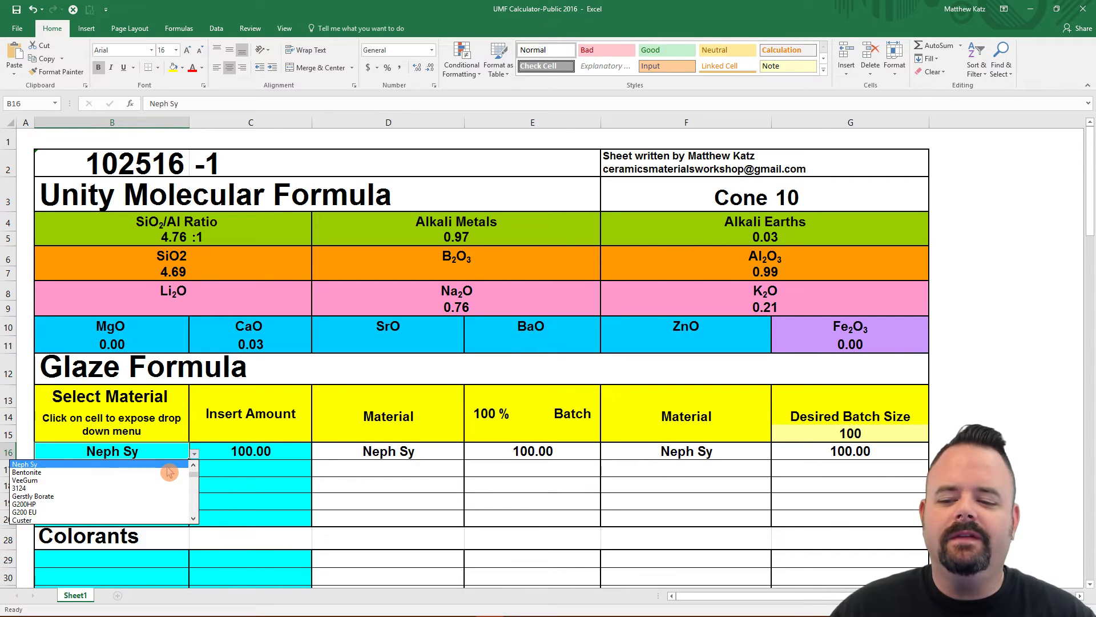
key("Escape")
left_click(174, 469)
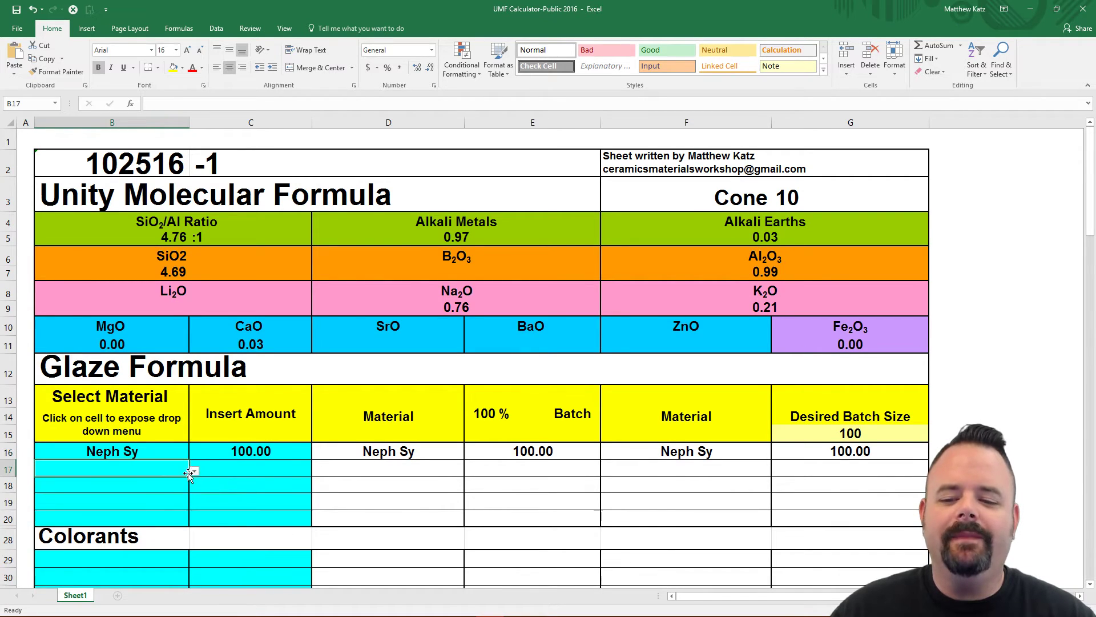
left_click(194, 471)
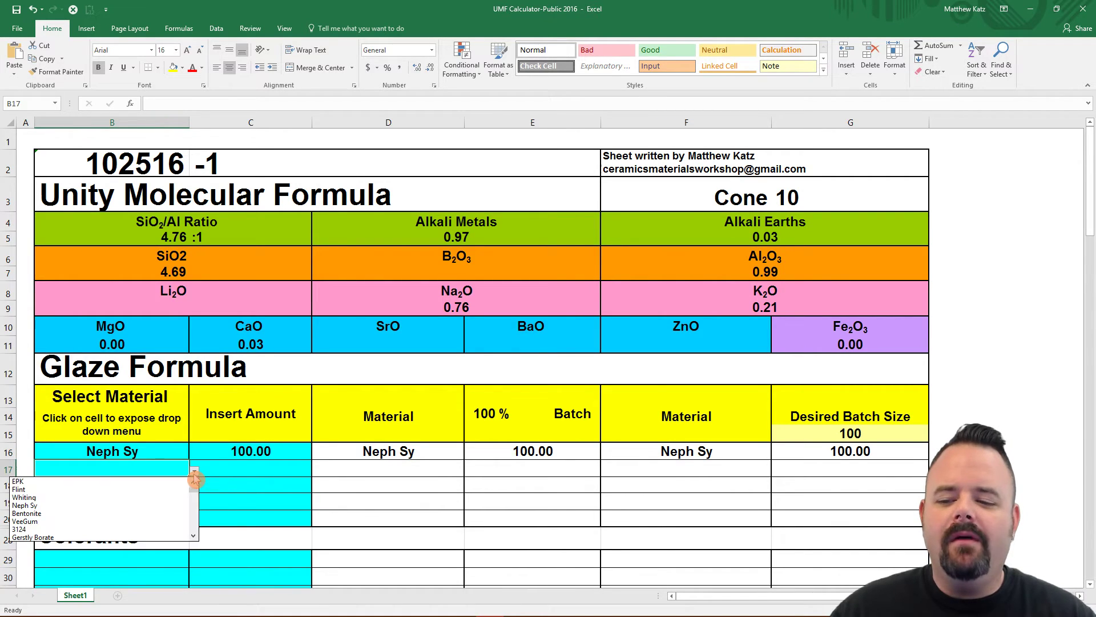
left_click(176, 504)
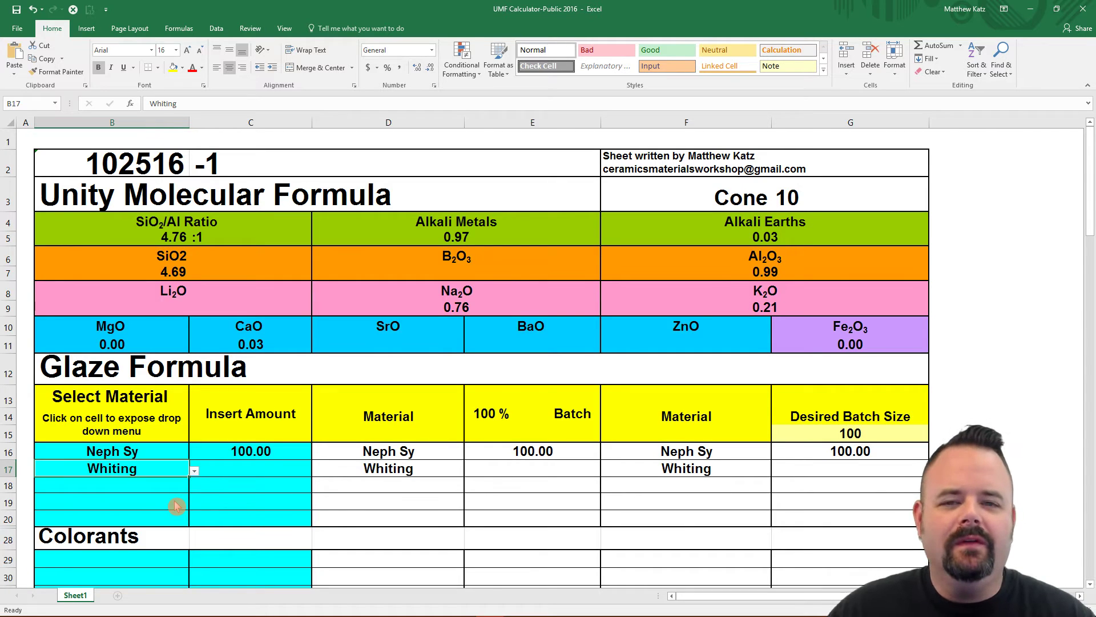
Pick Flint from B18's material list as the third material.
left_click(175, 487)
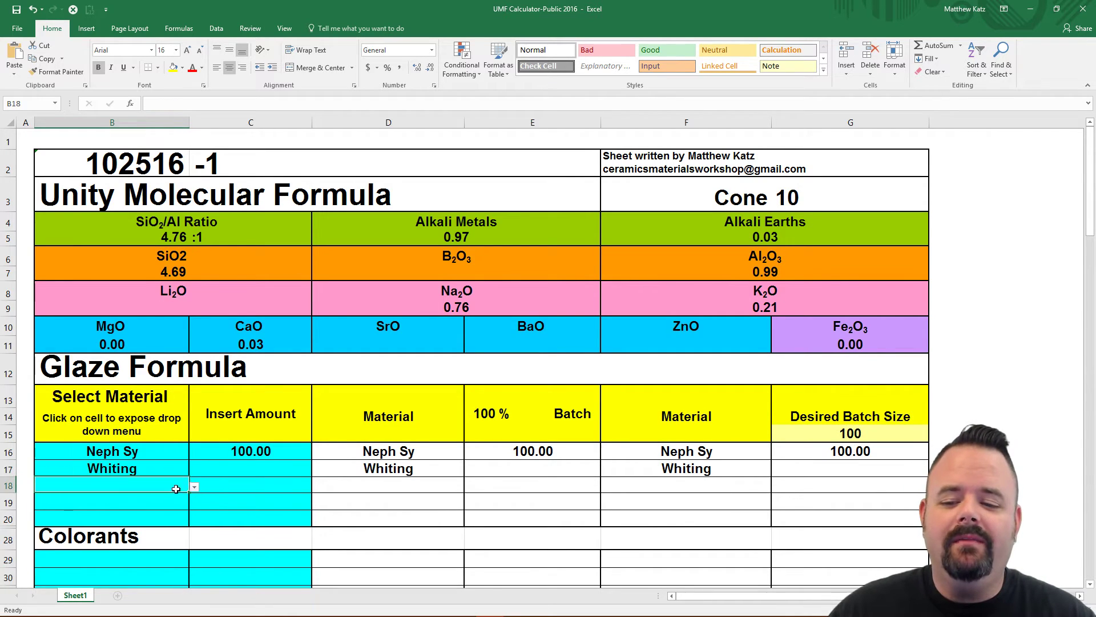
left_click(194, 487)
scroll(194, 556, "down", 3)
left_click(194, 553)
left_click(194, 553)
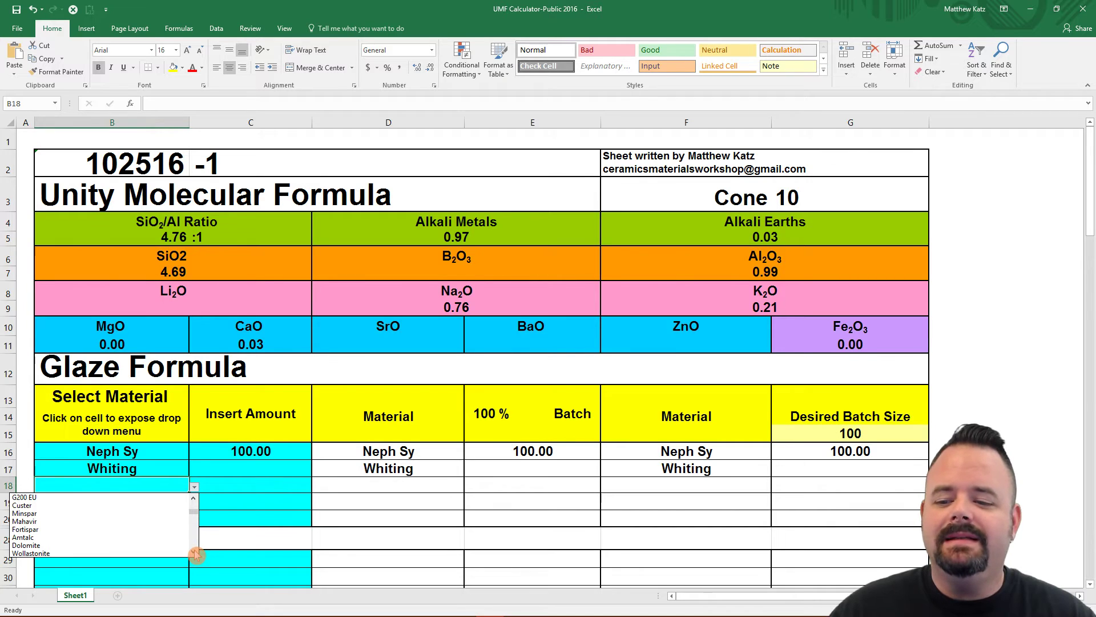
scroll(196, 553, "down", 5)
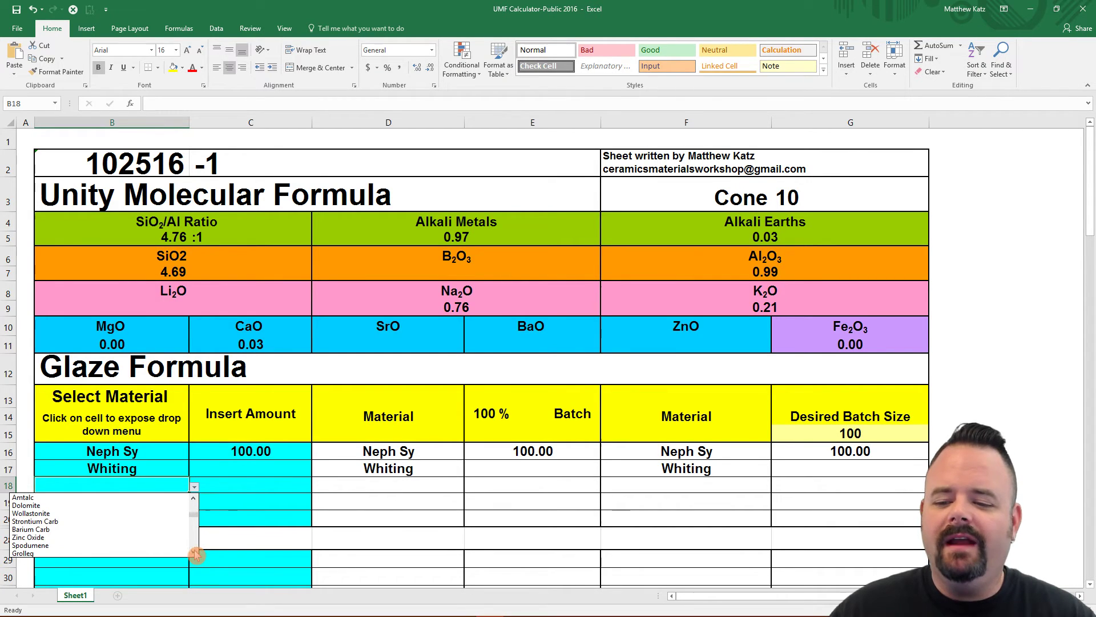
left_click(195, 499)
left_click(194, 499)
left_click(195, 500)
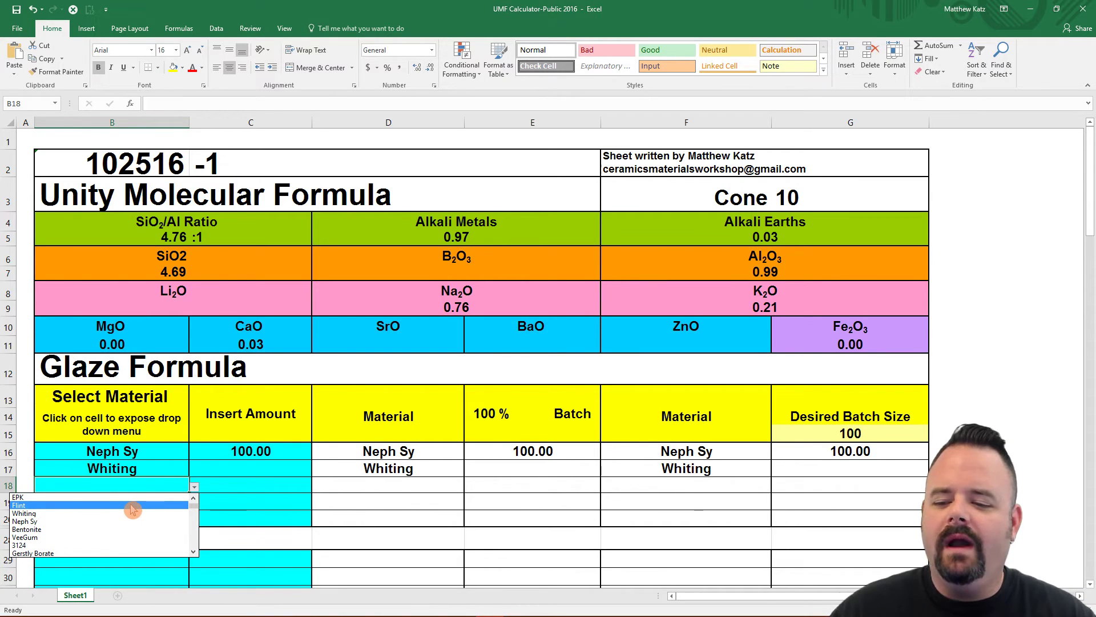
left_click(132, 505)
Choose EPK from B19's material list as the fourth material.
left_click(169, 501)
left_click(194, 503)
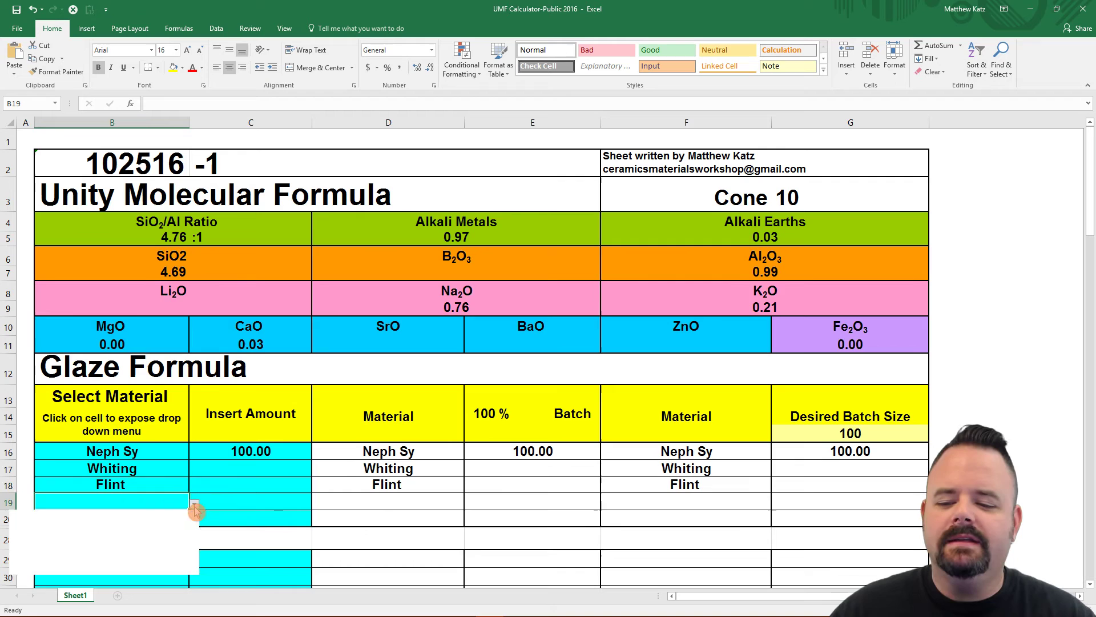
left_click(160, 512)
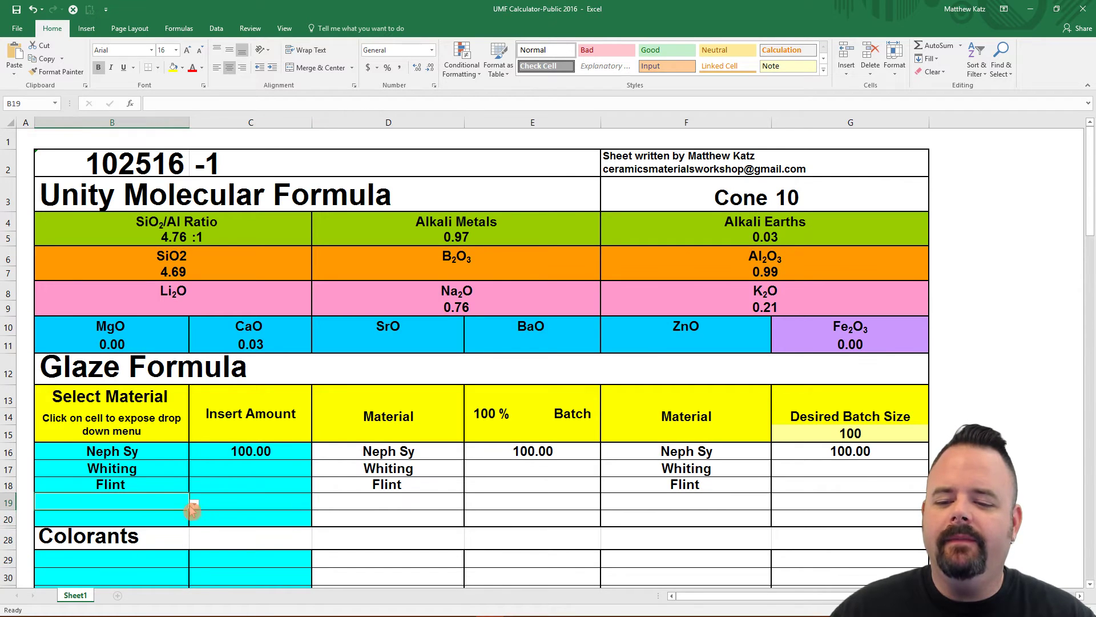
left_click(194, 504)
left_click(180, 507)
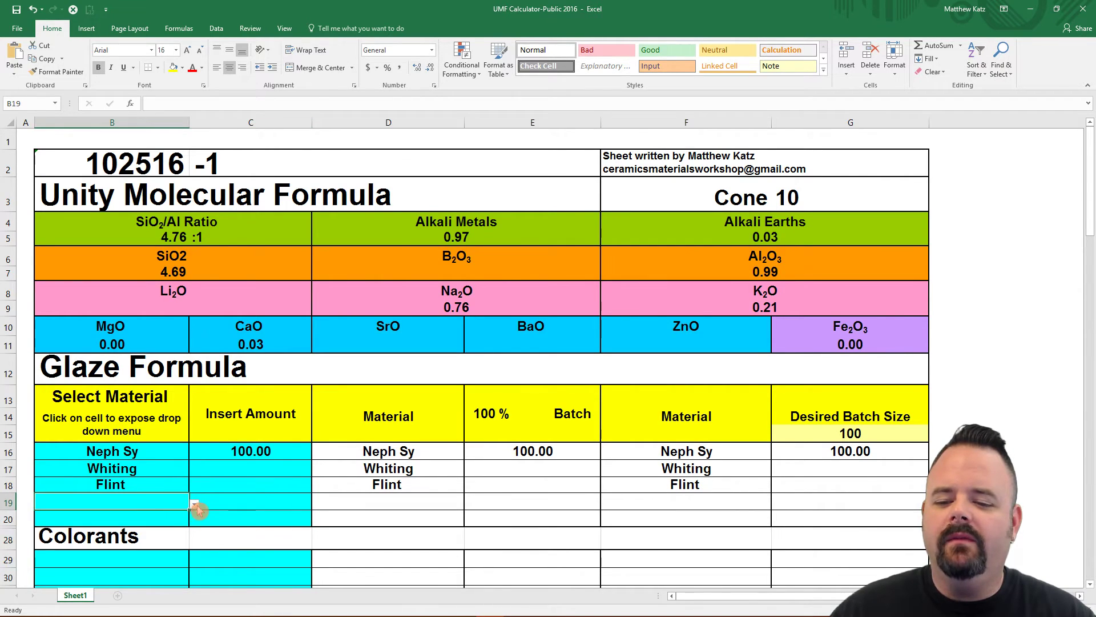
left_click(194, 503)
left_click(85, 516)
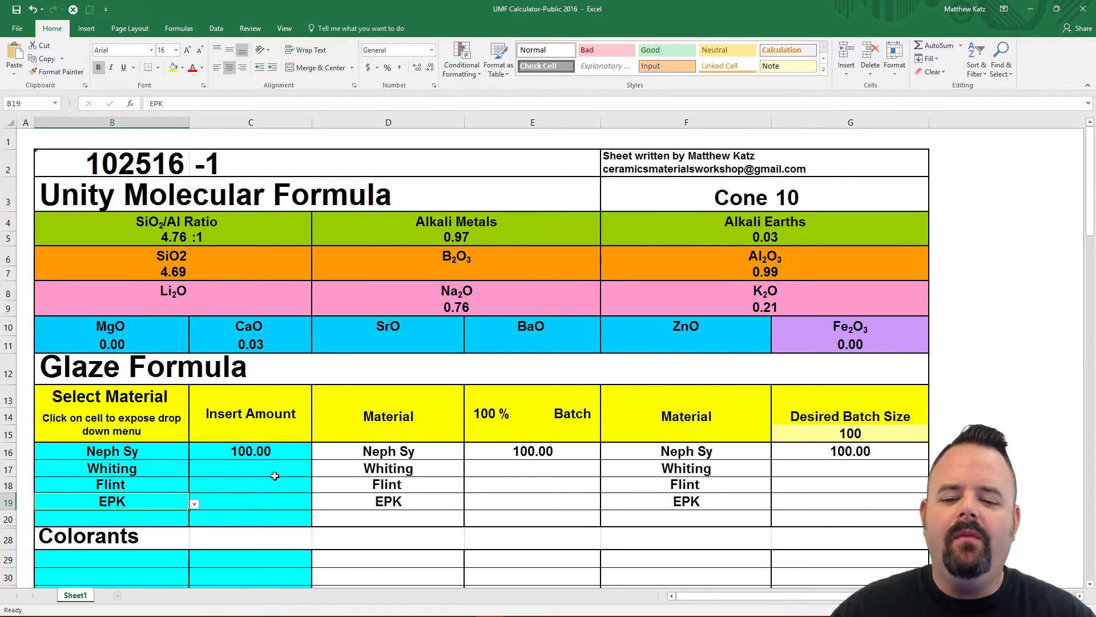
left_click(269, 454)
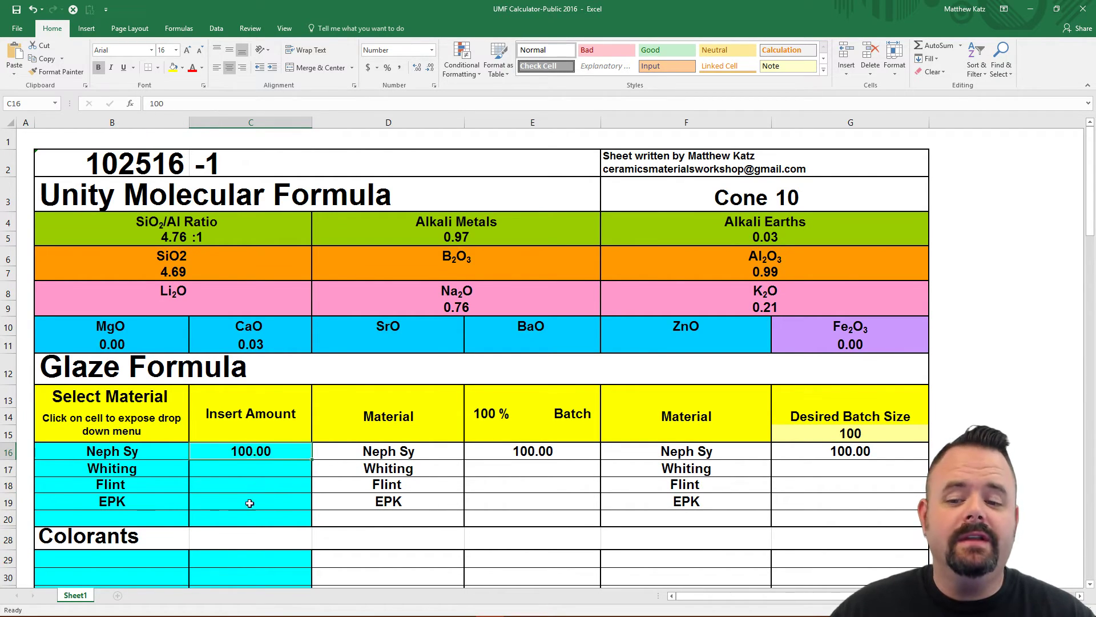
Enter amounts 40, 20, 30 and 10 for Neph Sy, Whiting, Flint and EPK in C16:C19.
mouse_move(374, 611)
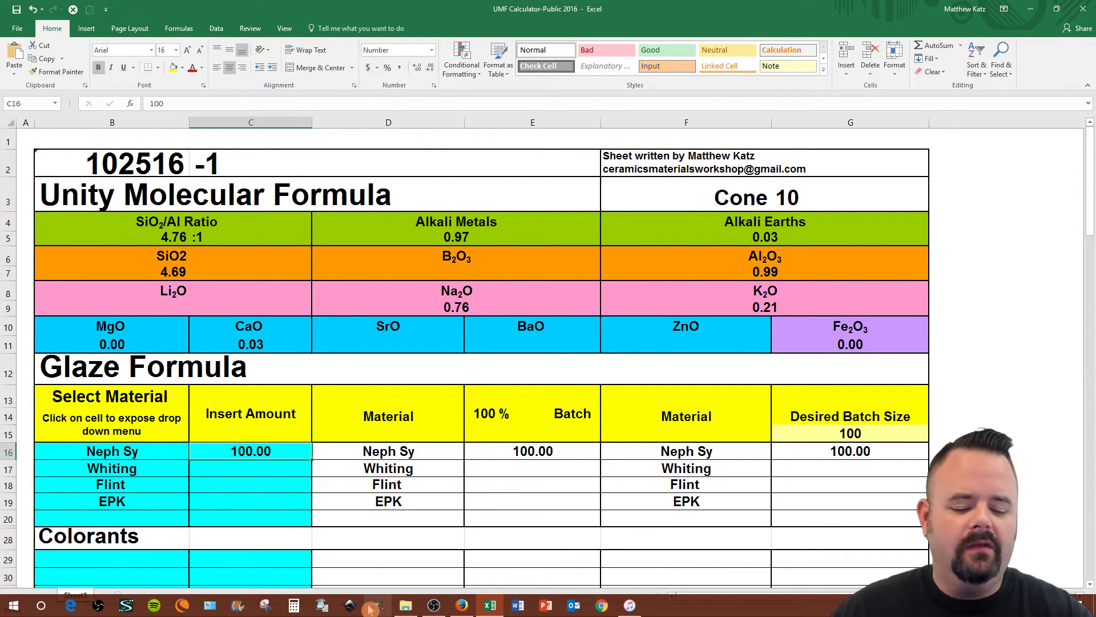
type("40")
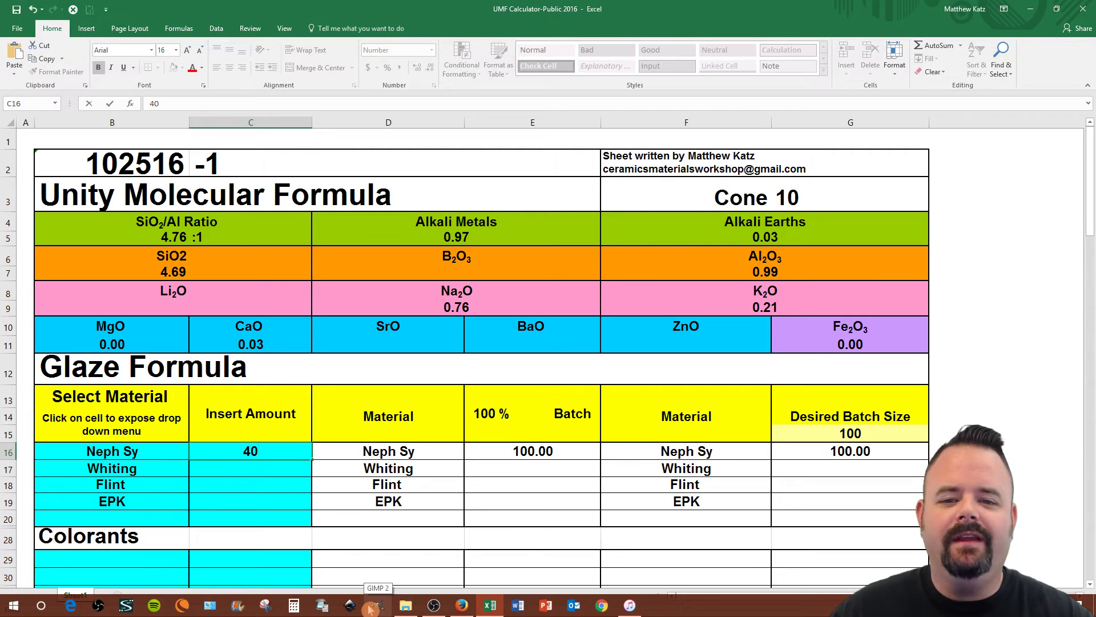
key("Return")
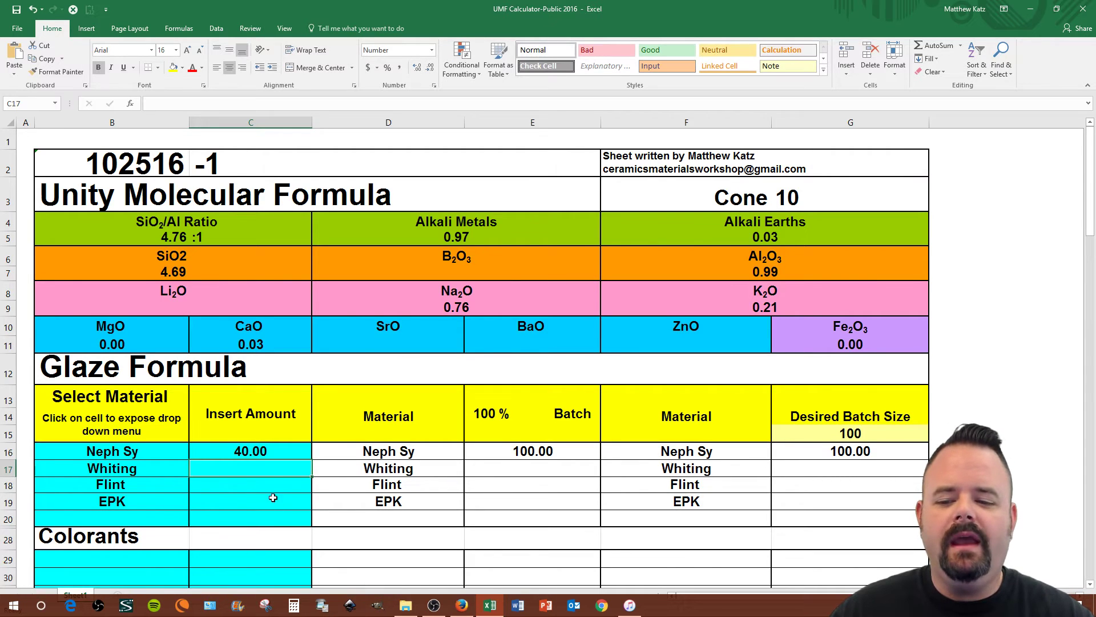
type("20")
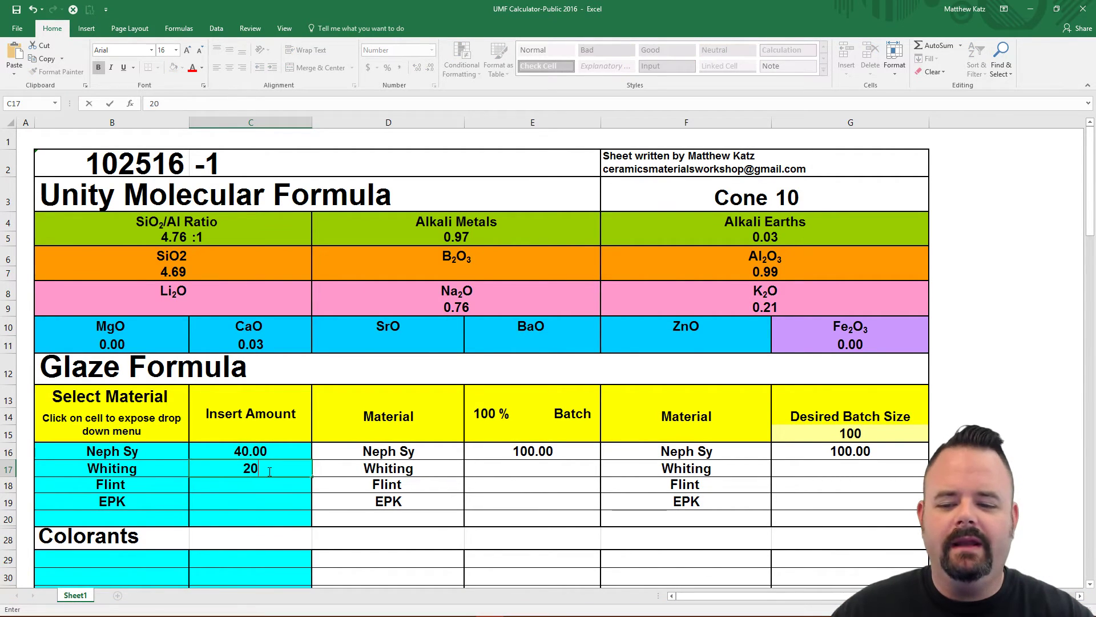
key("Return")
type("30")
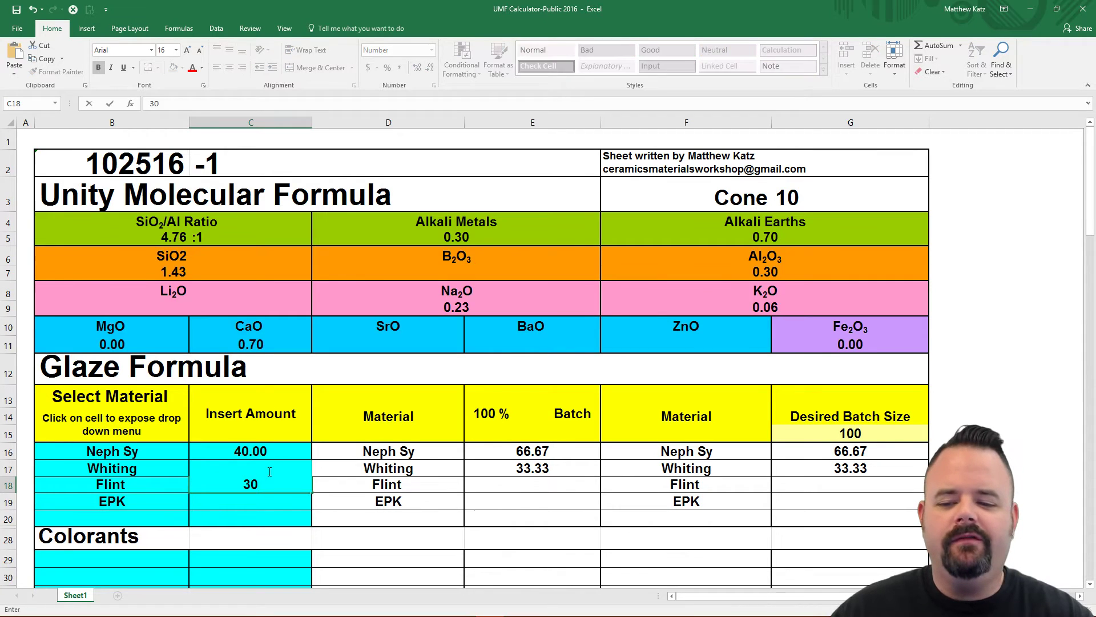
key("Return")
type("10")
key("Return")
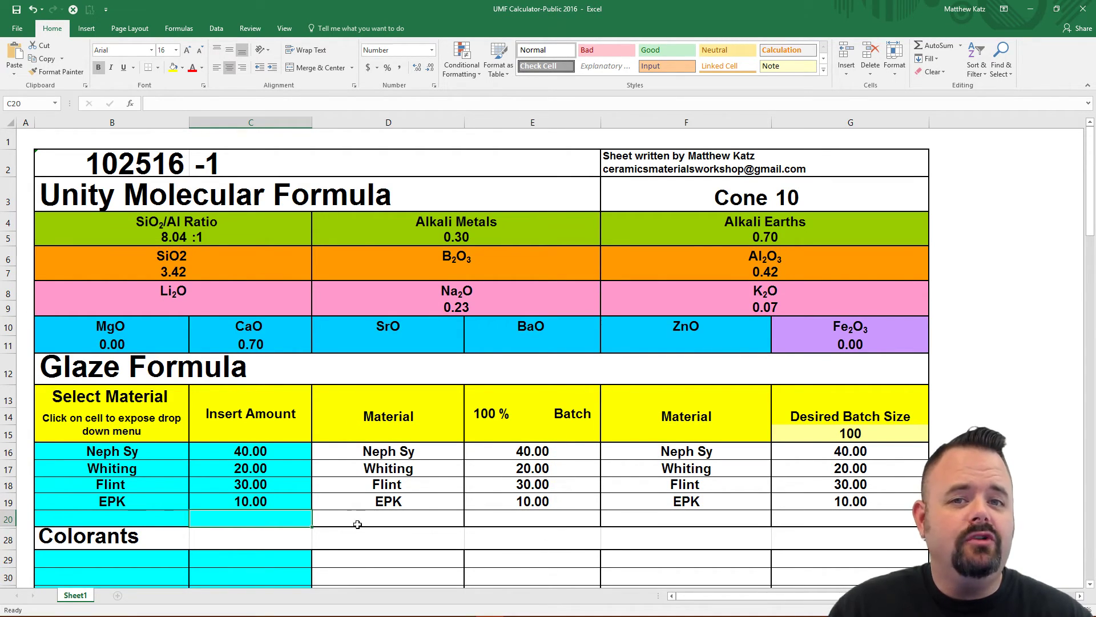
Change the Flint amount in C18 to 20.
left_click(259, 490)
left_click(266, 501)
left_click(266, 484)
type("20")
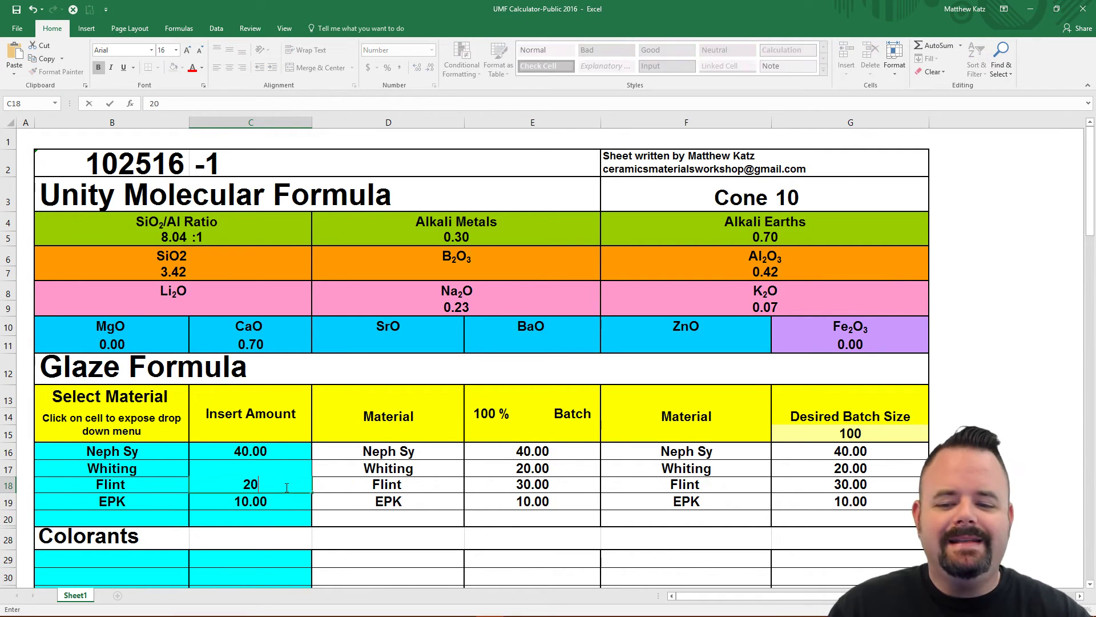
key("Return")
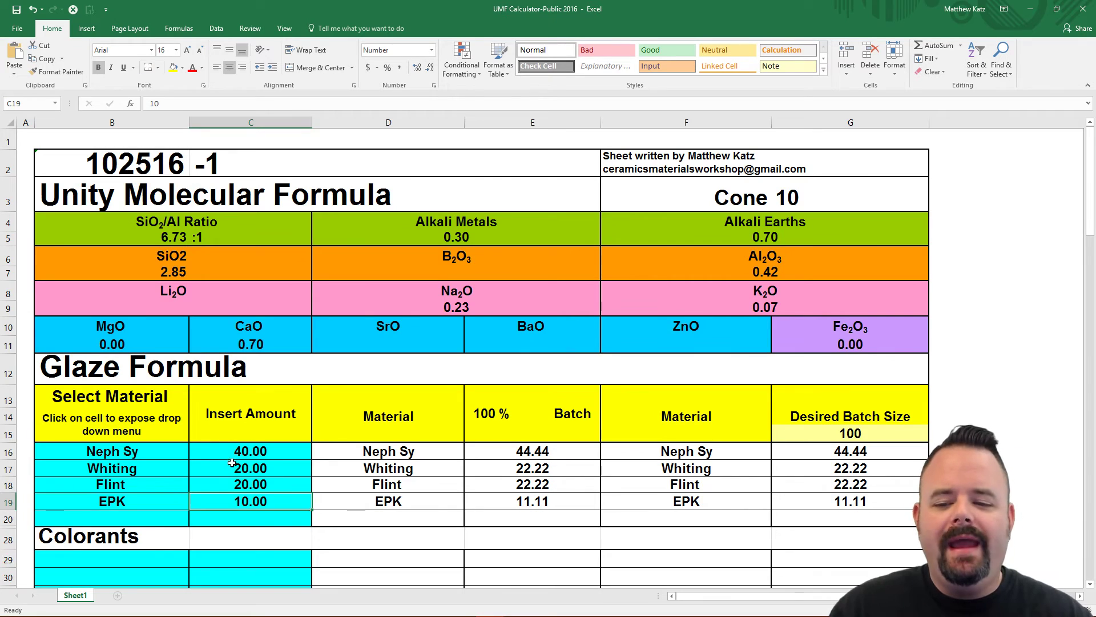
Select the amounts and batch percentage formulas to check 44.44, 22.22, 22.22 and 11.11.
left_click_drag(225, 449, 239, 506)
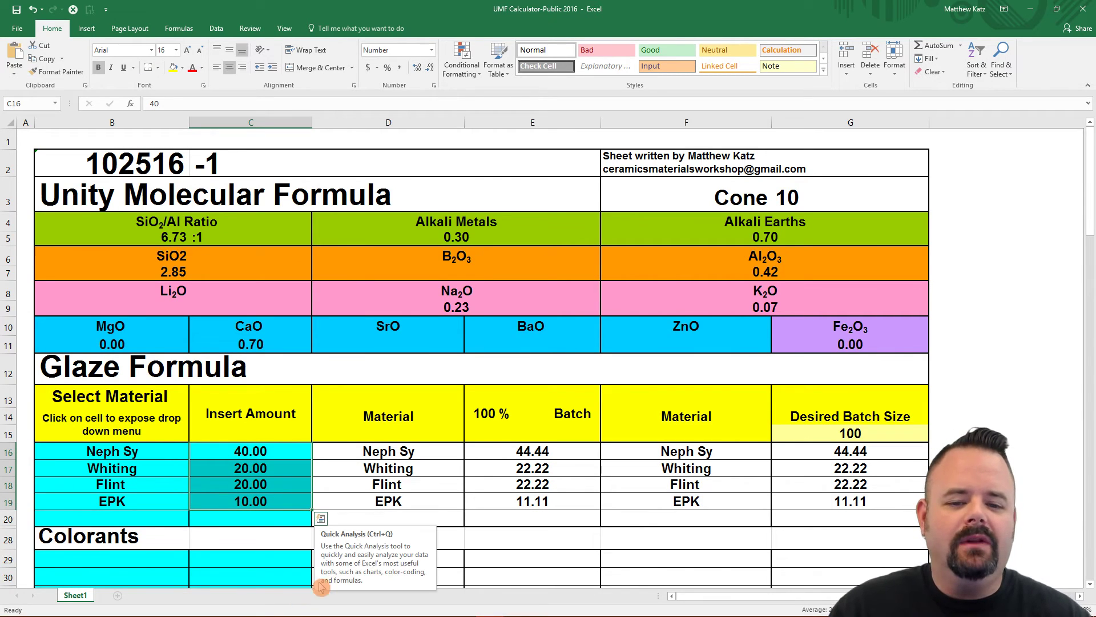
left_click(493, 448)
left_click_drag(501, 465, 514, 502)
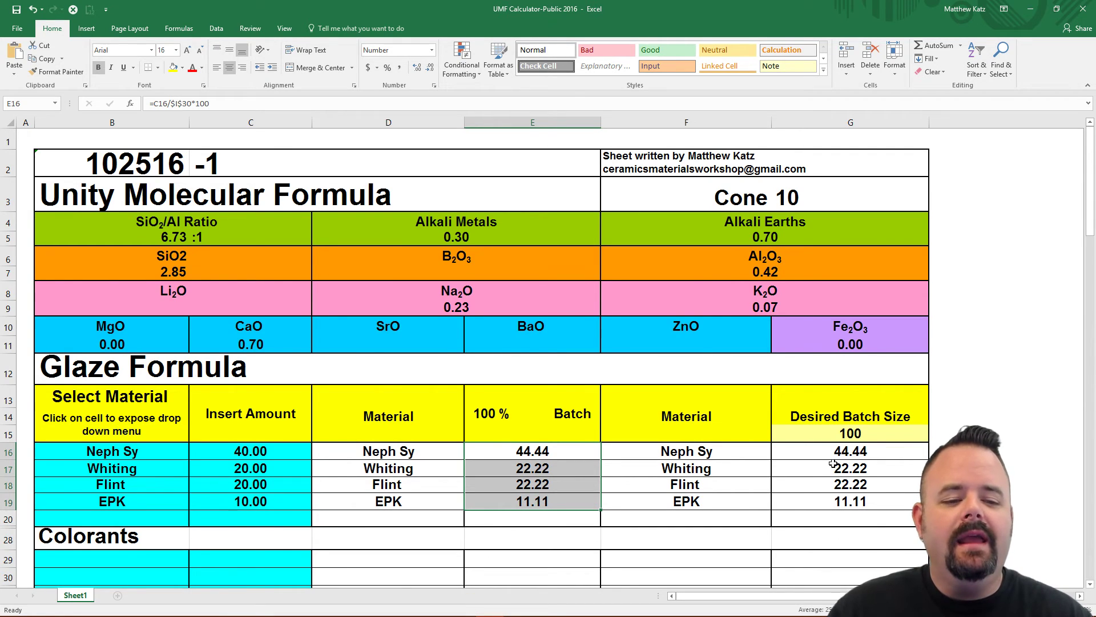
Set the desired batch size in G15 to 10000, then change it to 5263.5.
left_click(850, 433)
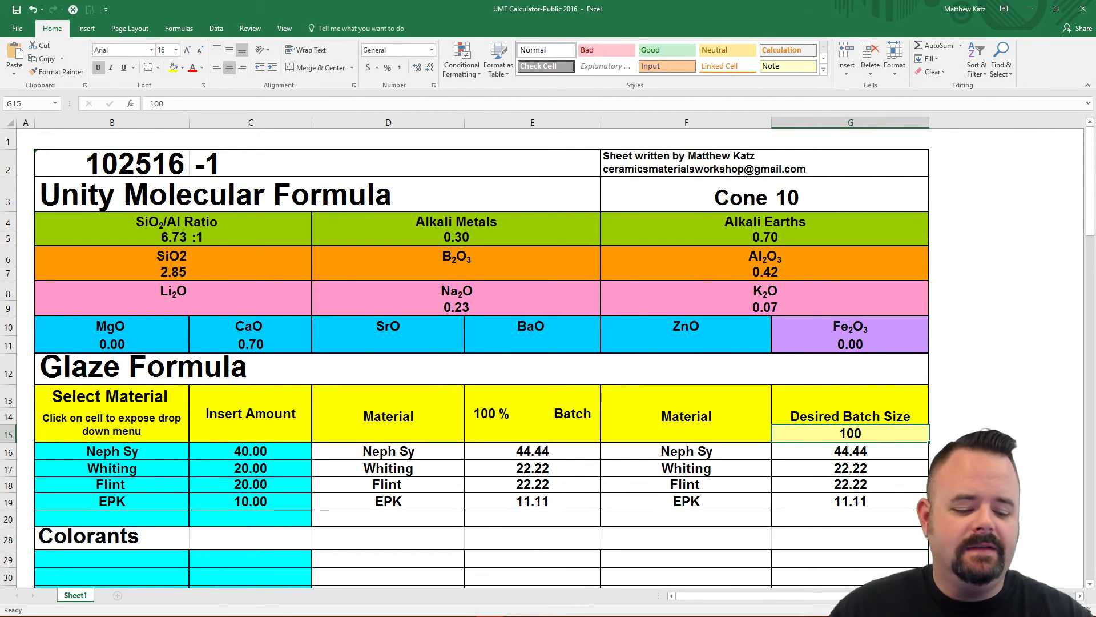
type("10000")
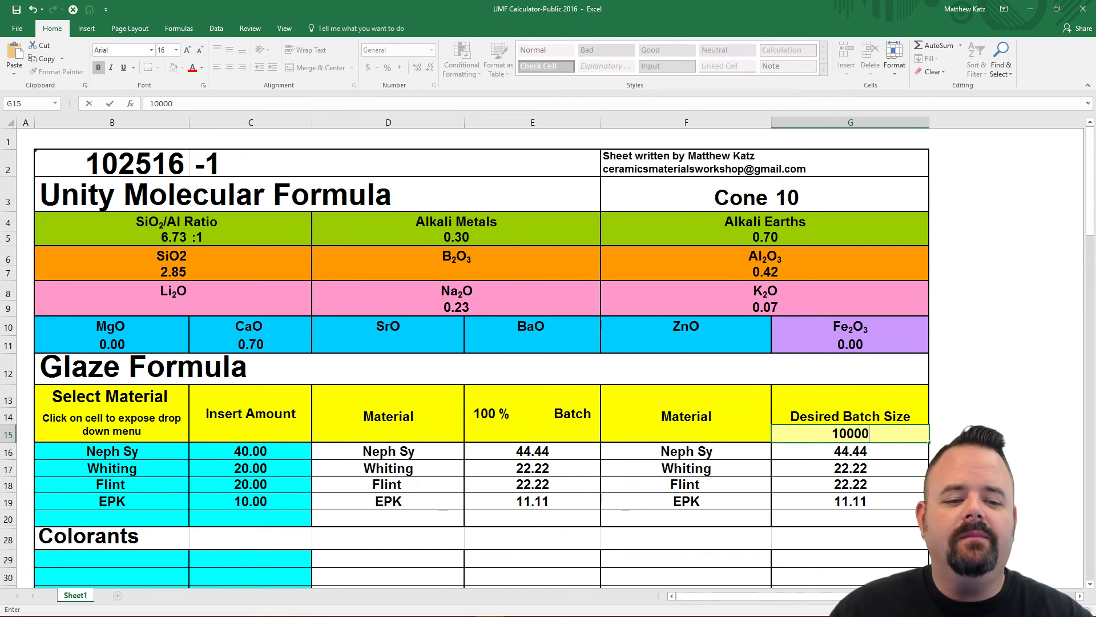
key("Return")
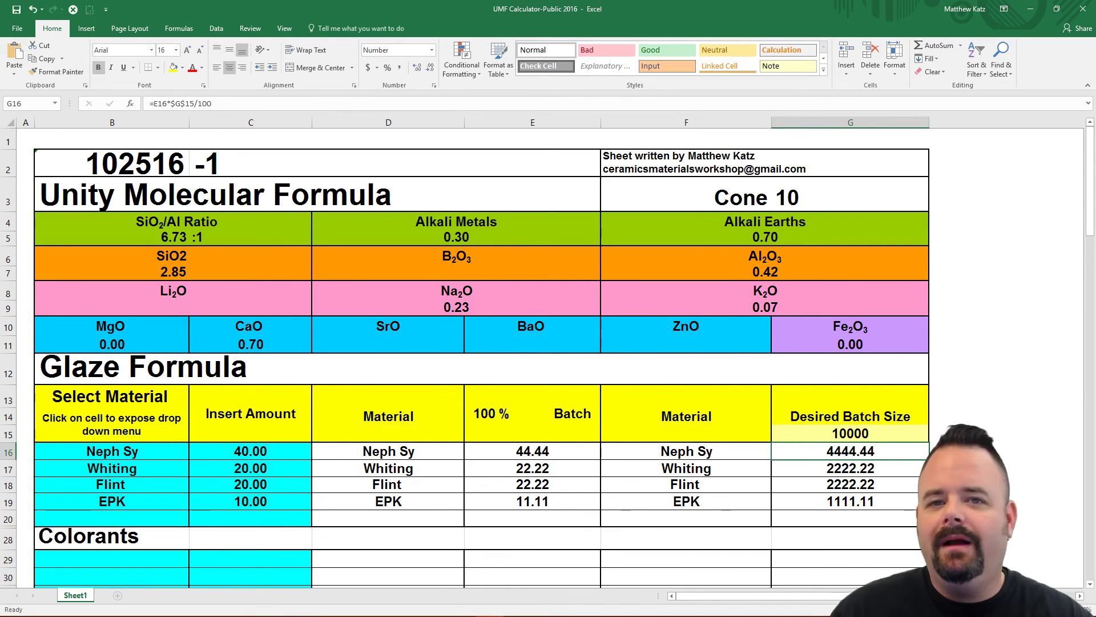
left_click(875, 434)
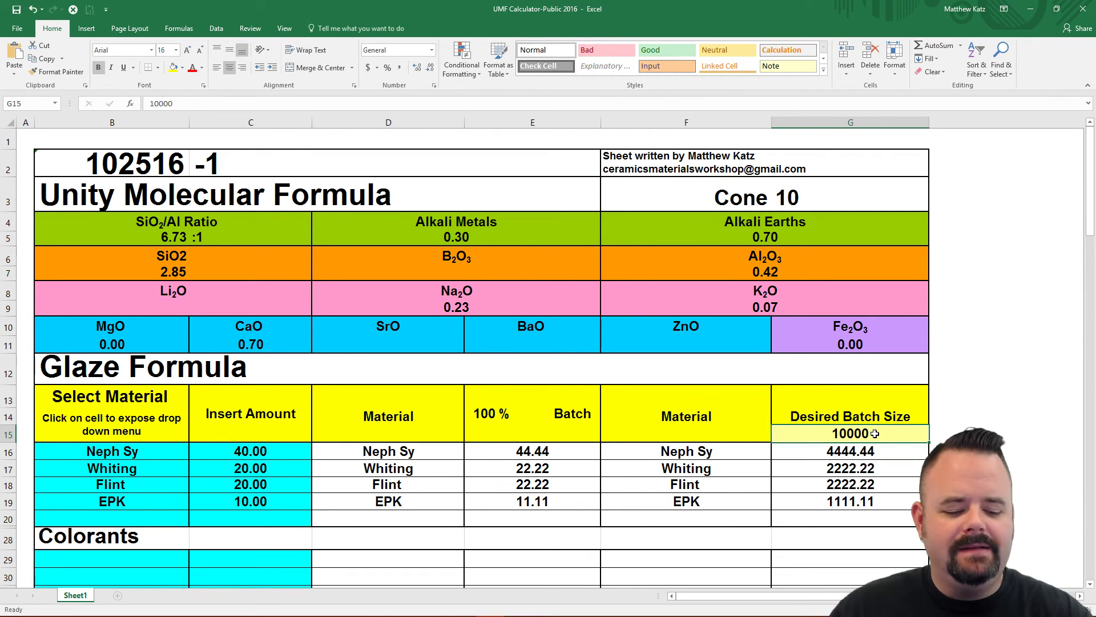
type("526")
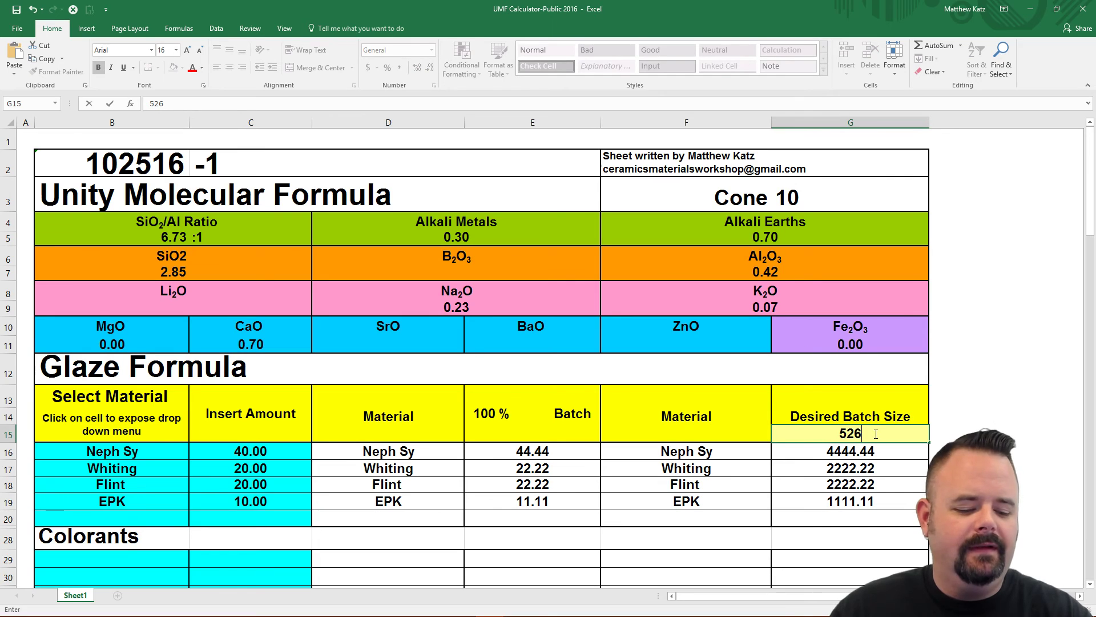
type("3.5")
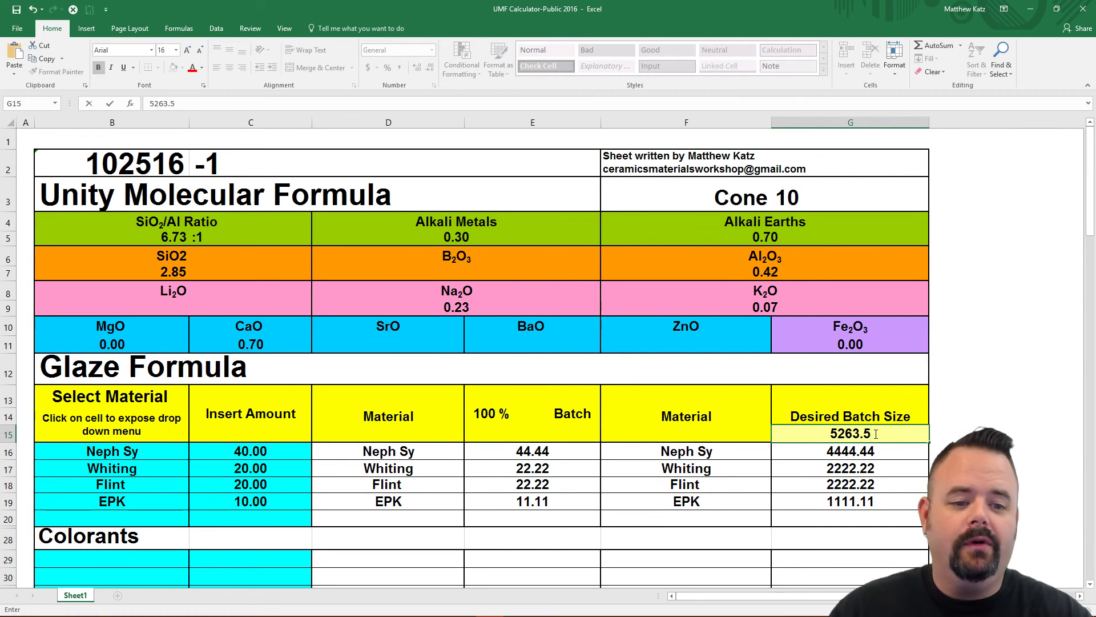
key("Return")
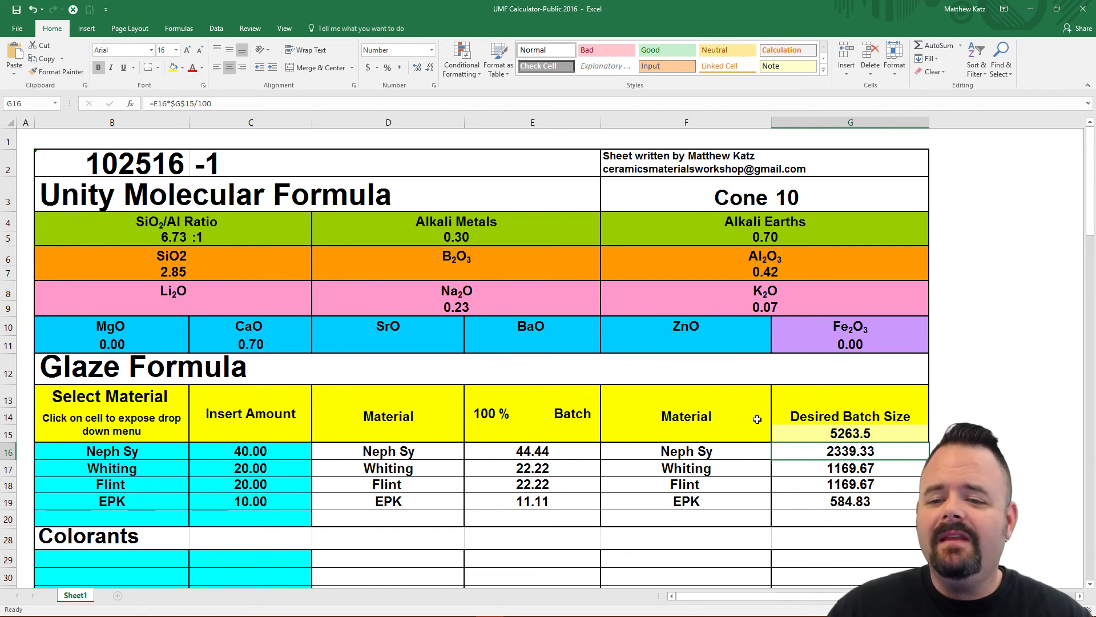
Choose Chrome Oxide as the colorant in B29 and give it an amount of 2 in C29.
scroll(515, 456, "down", 2)
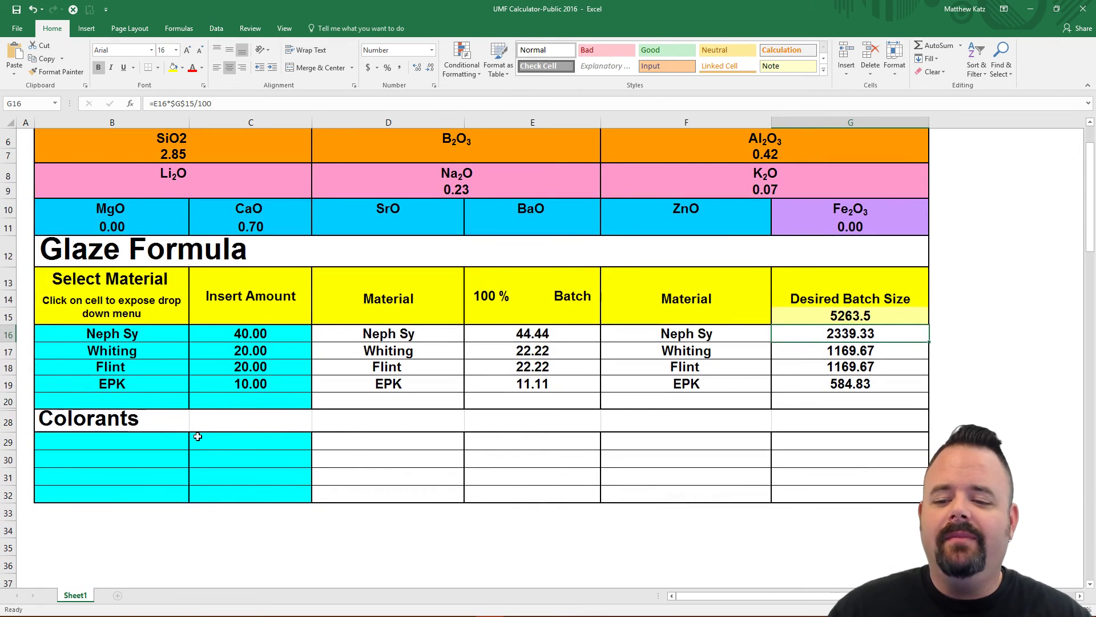
left_click(171, 441)
left_click(194, 444)
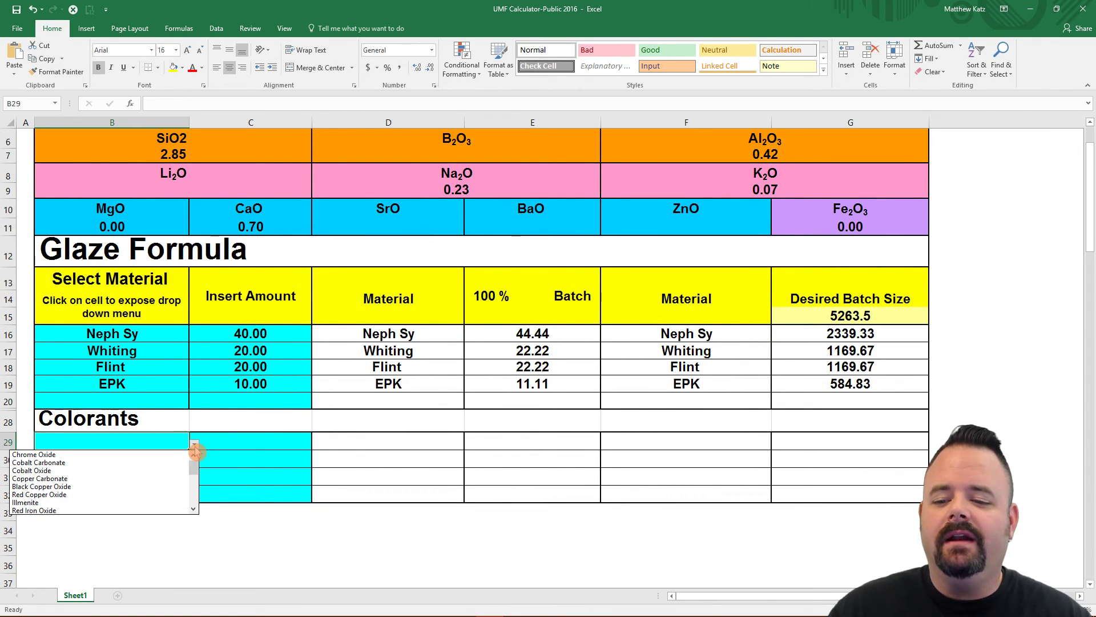
left_click(120, 445)
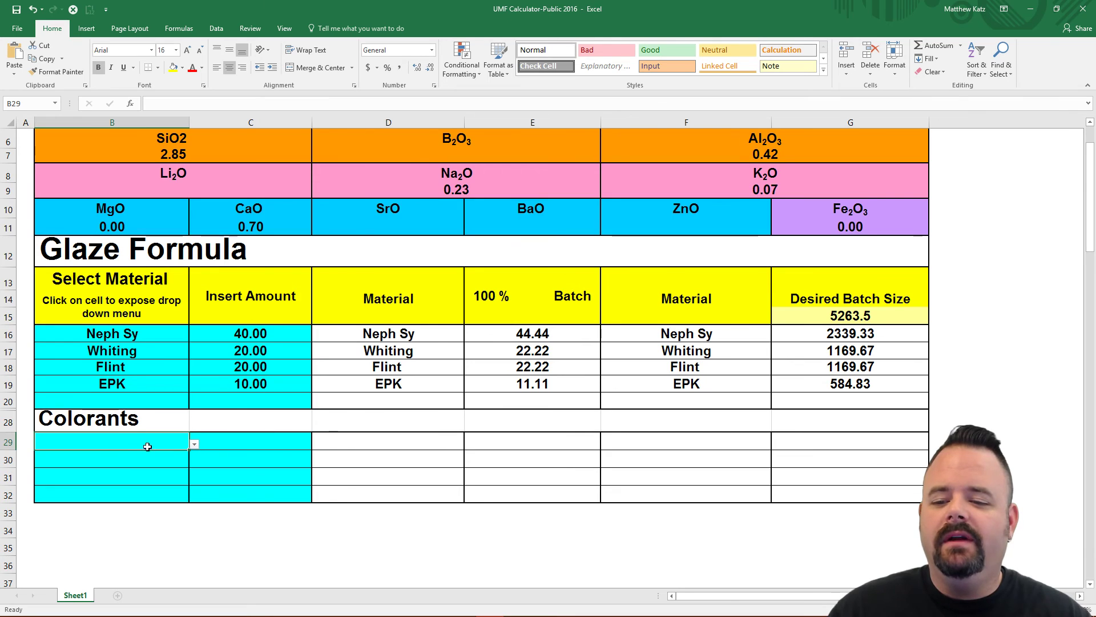
left_click(194, 444)
left_click(177, 455)
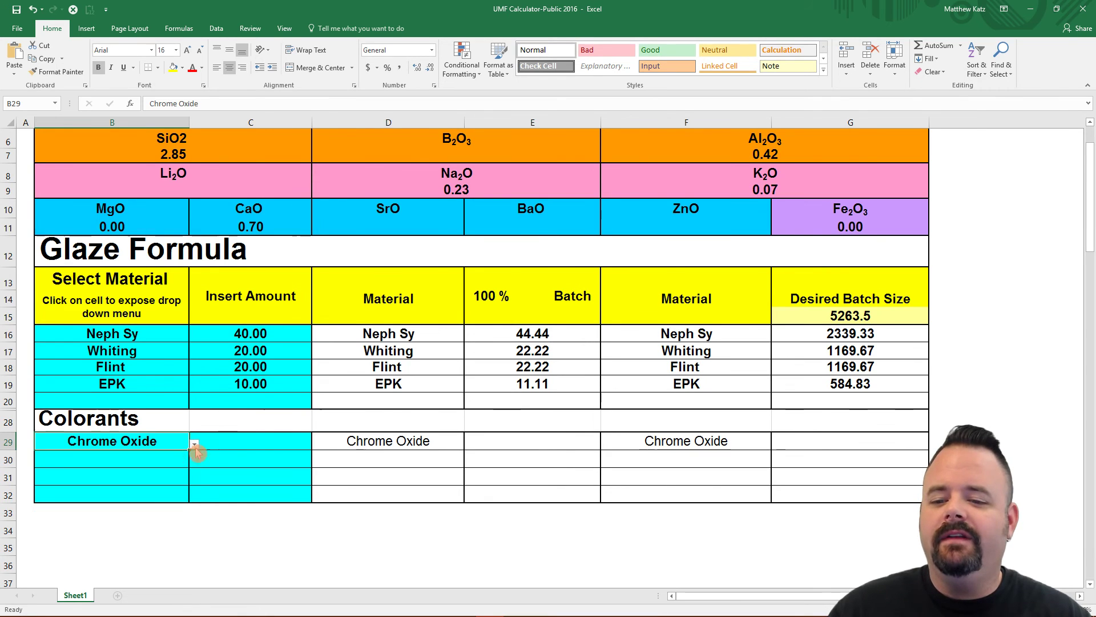
left_click(247, 447)
type("2")
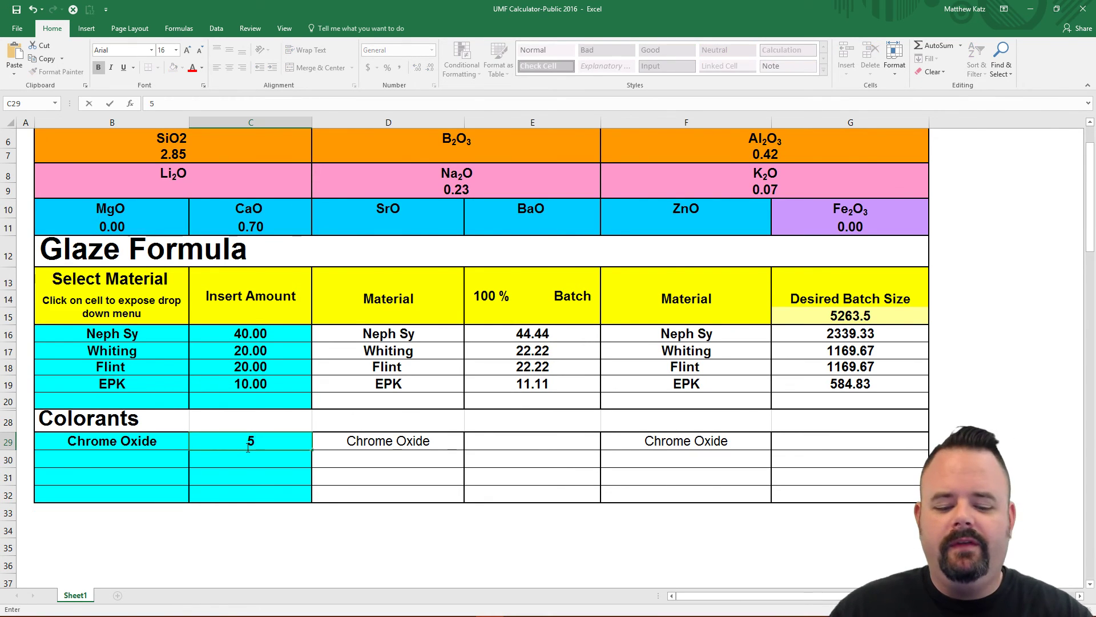
key("Return")
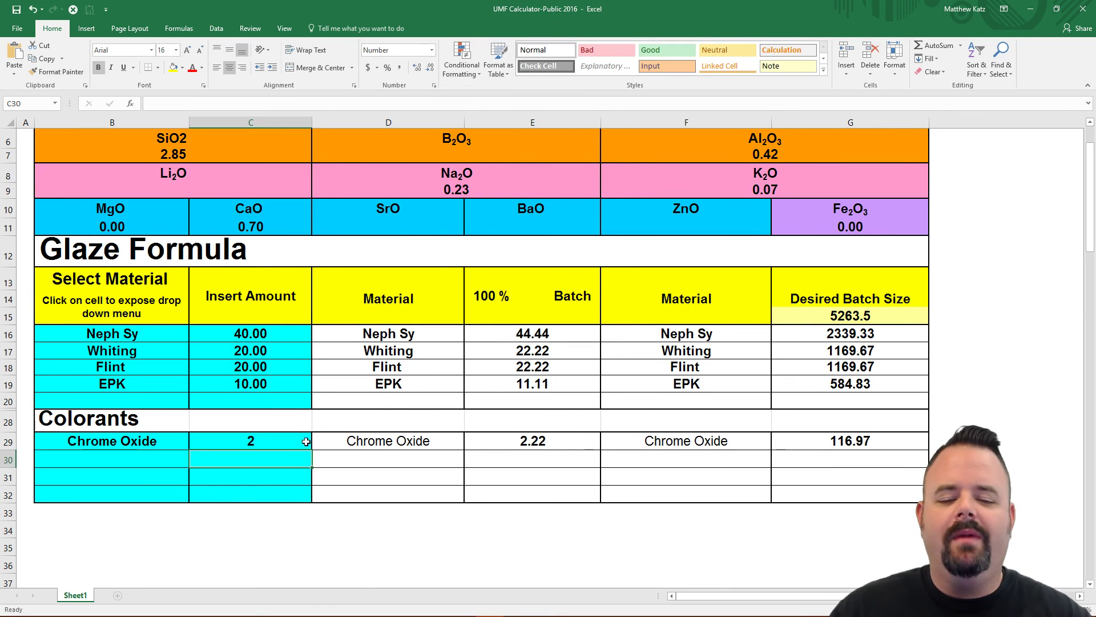
scroll(523, 553, "up", 2)
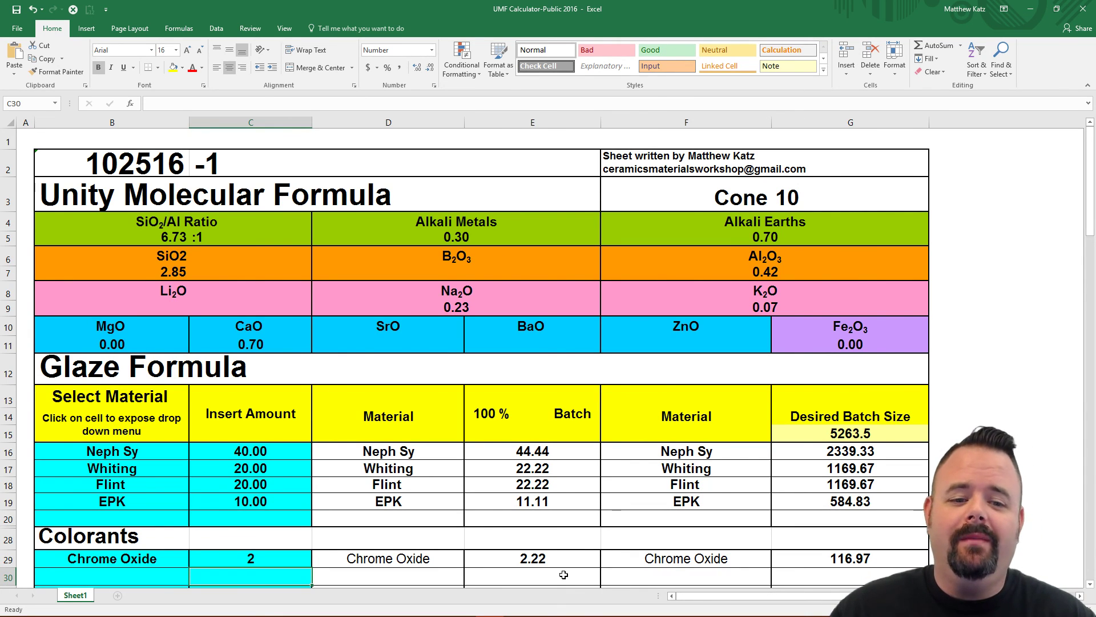
mouse_move(742, 614)
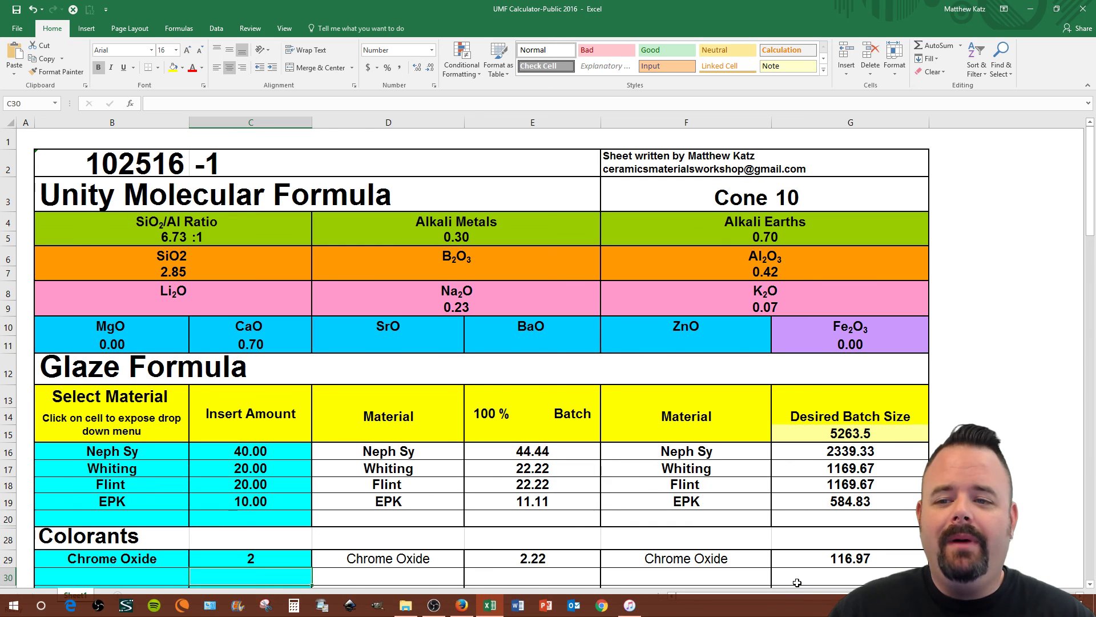